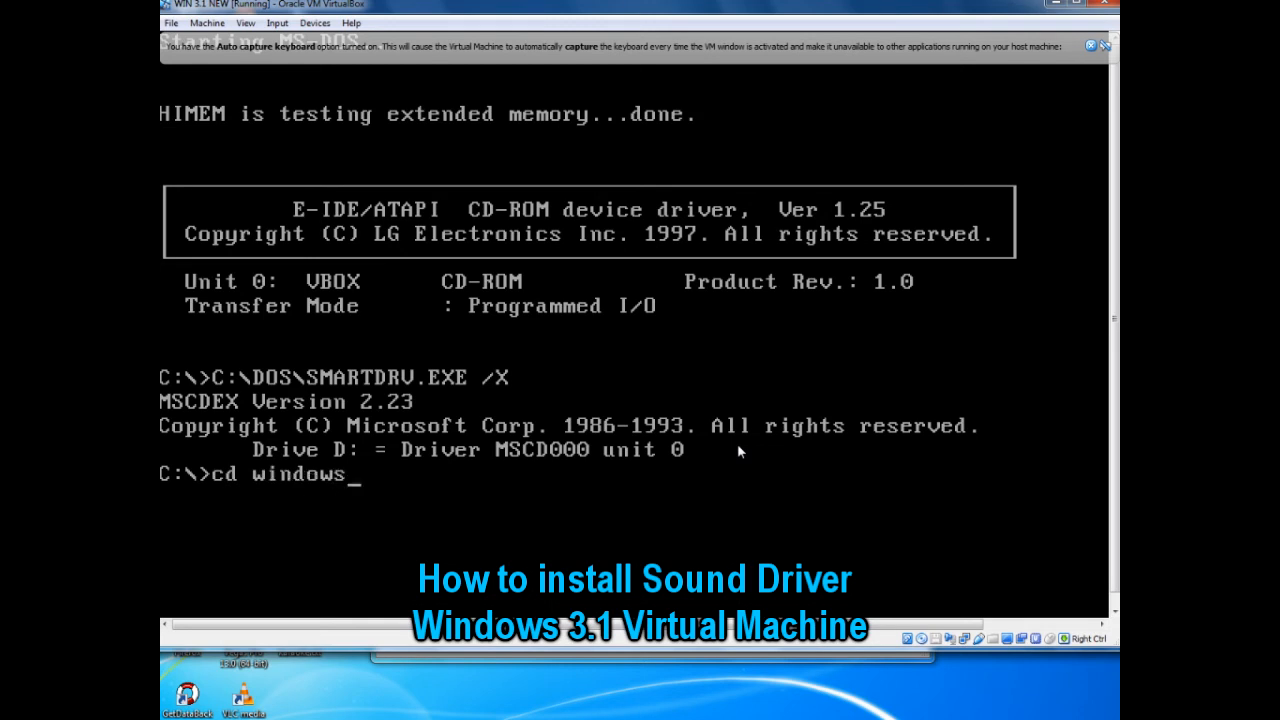
Start Windows 3.1 from the windows directory and move the Main group window slightly within Program Manager.
{"action": "key", "text": "Return"}
{"action": "type", "text": "win"}
{"action": "key", "text": "Return"}
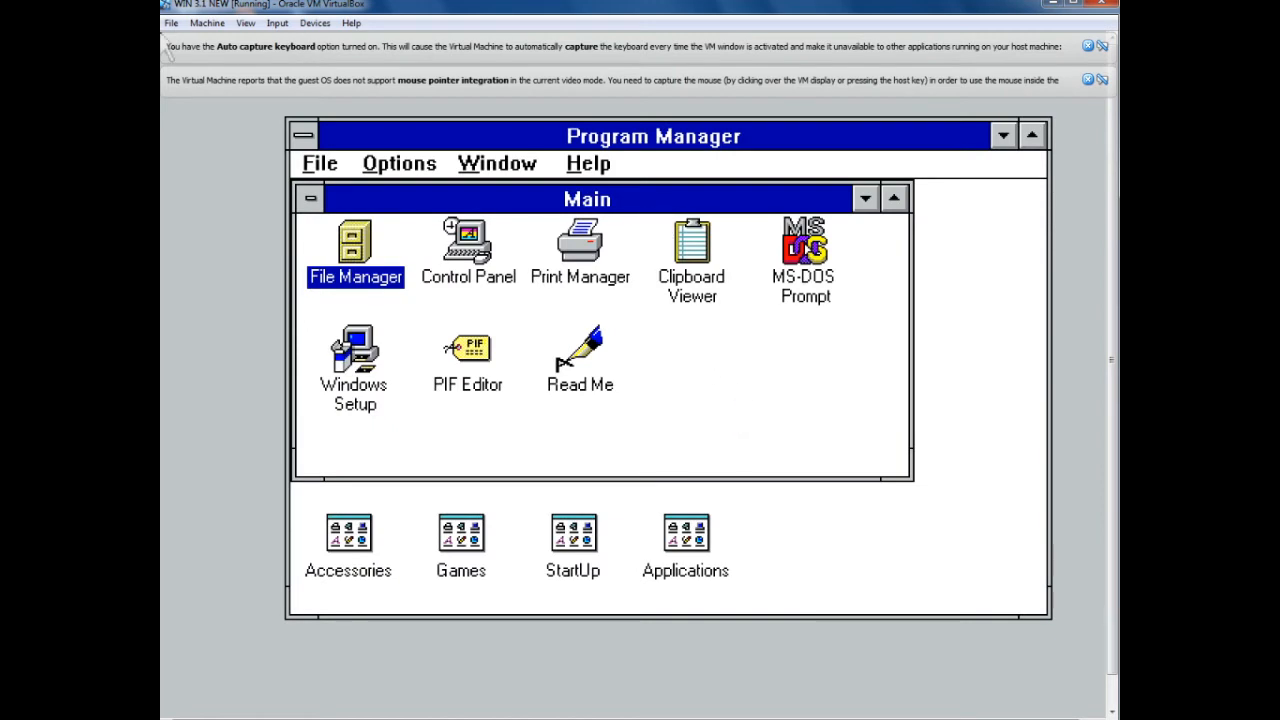
{"action": "left_click_drag", "start_coordinate": [430, 205], "coordinate": [464, 214]}
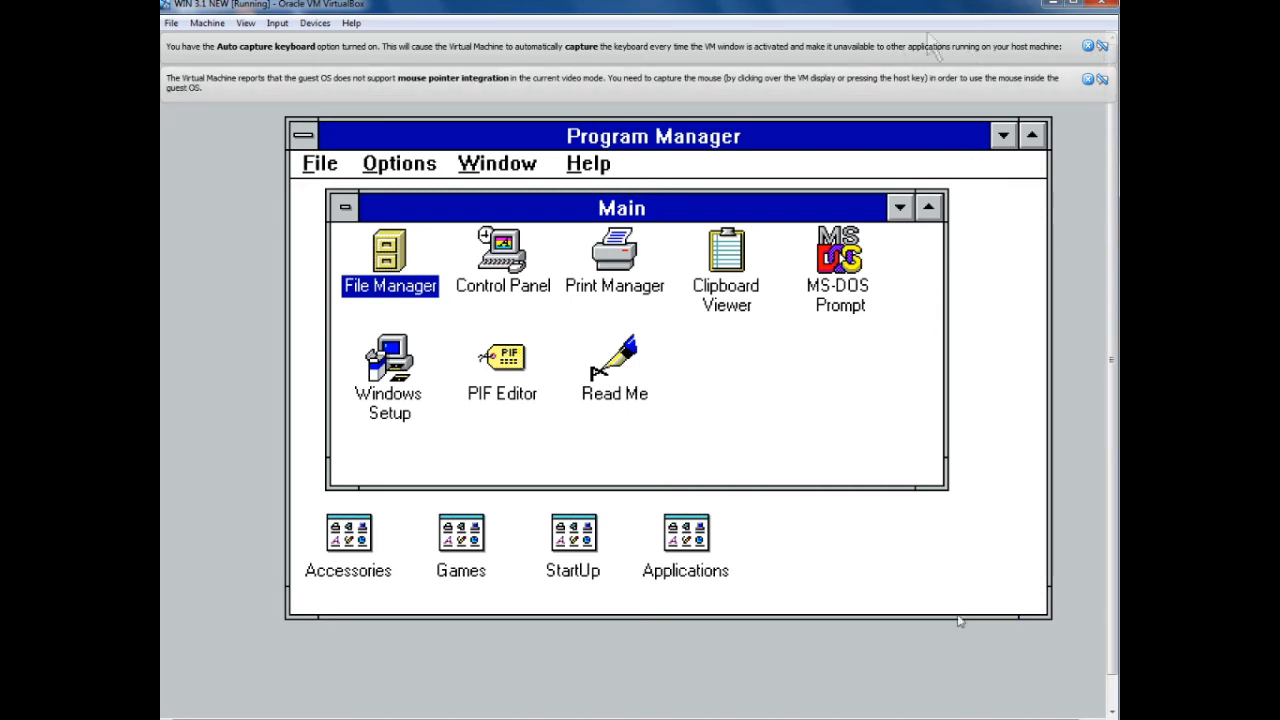
Mount the SB16W3X.iso disk image from the Paket Win31 folder in the virtual machine's optical drive.
{"action": "left_click", "coordinate": [930, 711]}
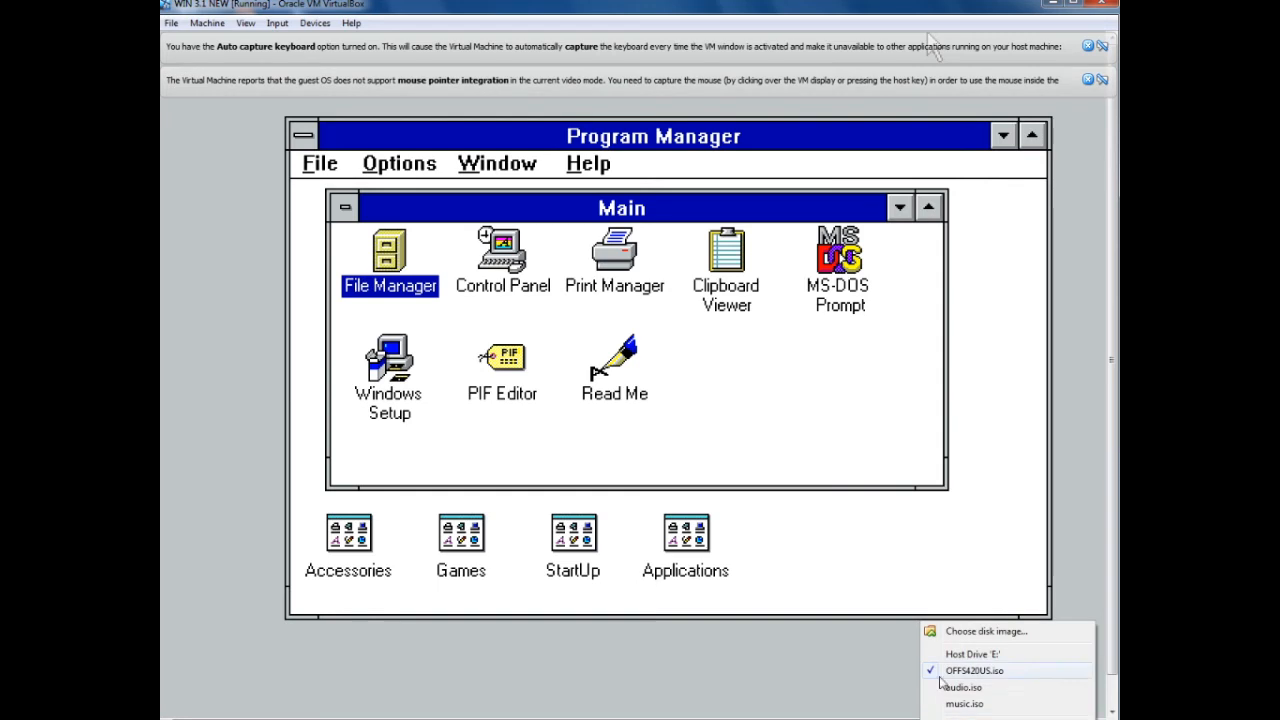
{"action": "left_click", "coordinate": [950, 634]}
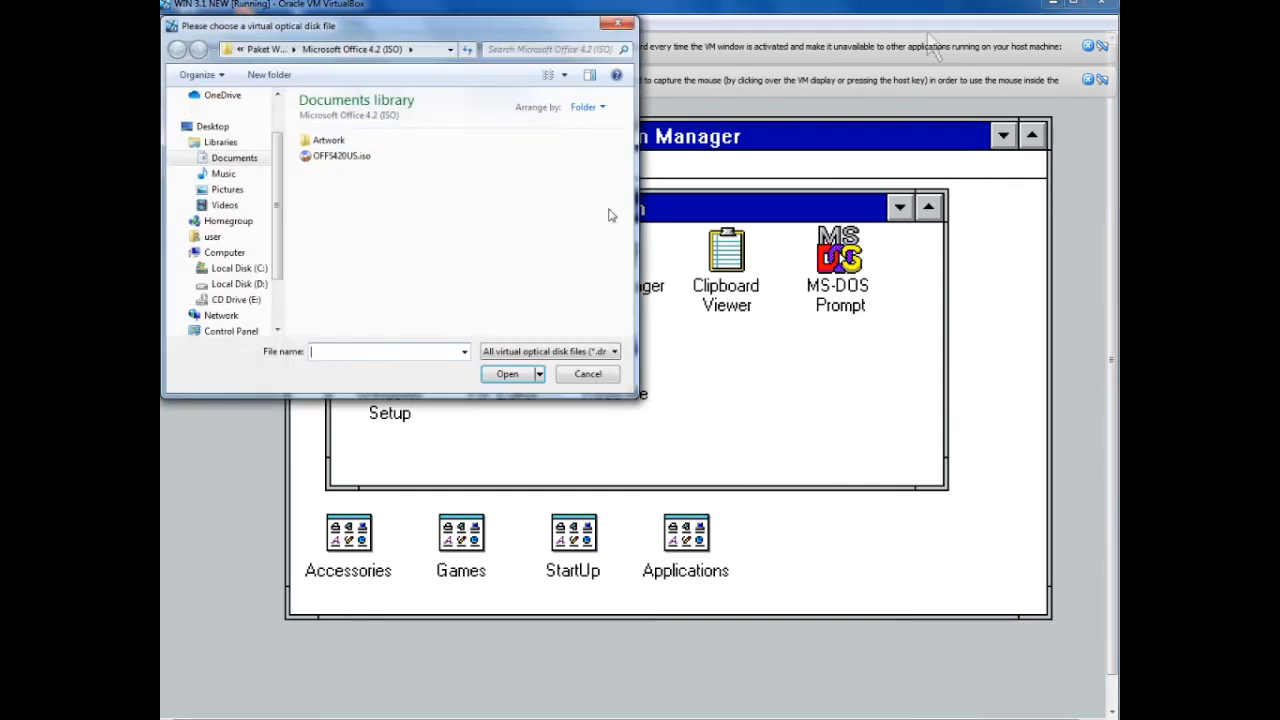
{"action": "left_click_drag", "start_coordinate": [450, 29], "coordinate": [608, 105]}
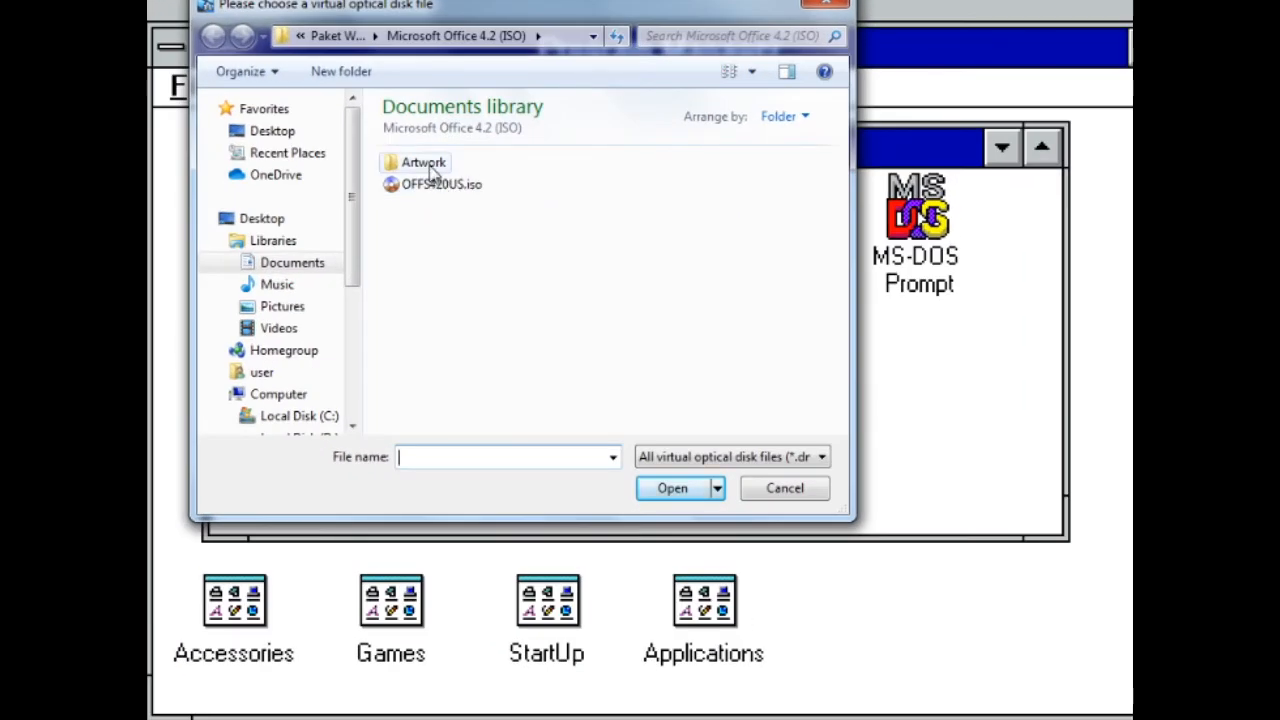
{"action": "left_click", "coordinate": [428, 164]}
{"action": "left_click", "coordinate": [368, 36]}
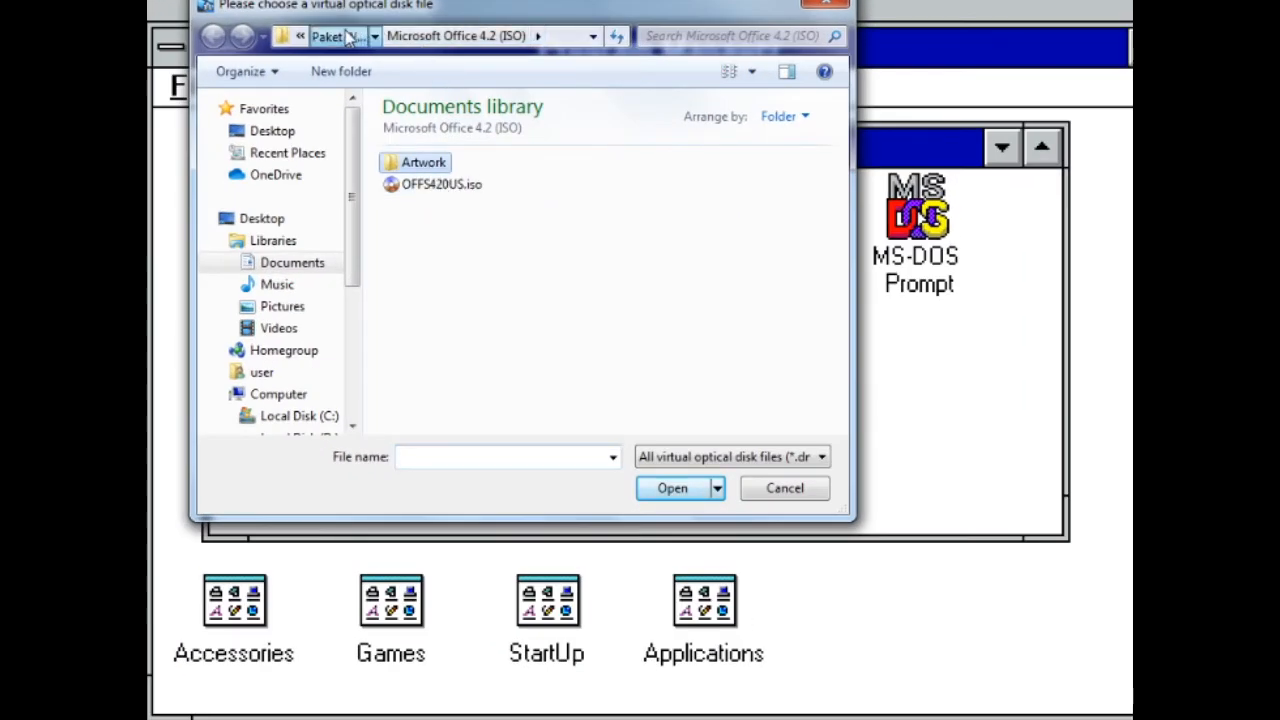
{"action": "left_click", "coordinate": [460, 296]}
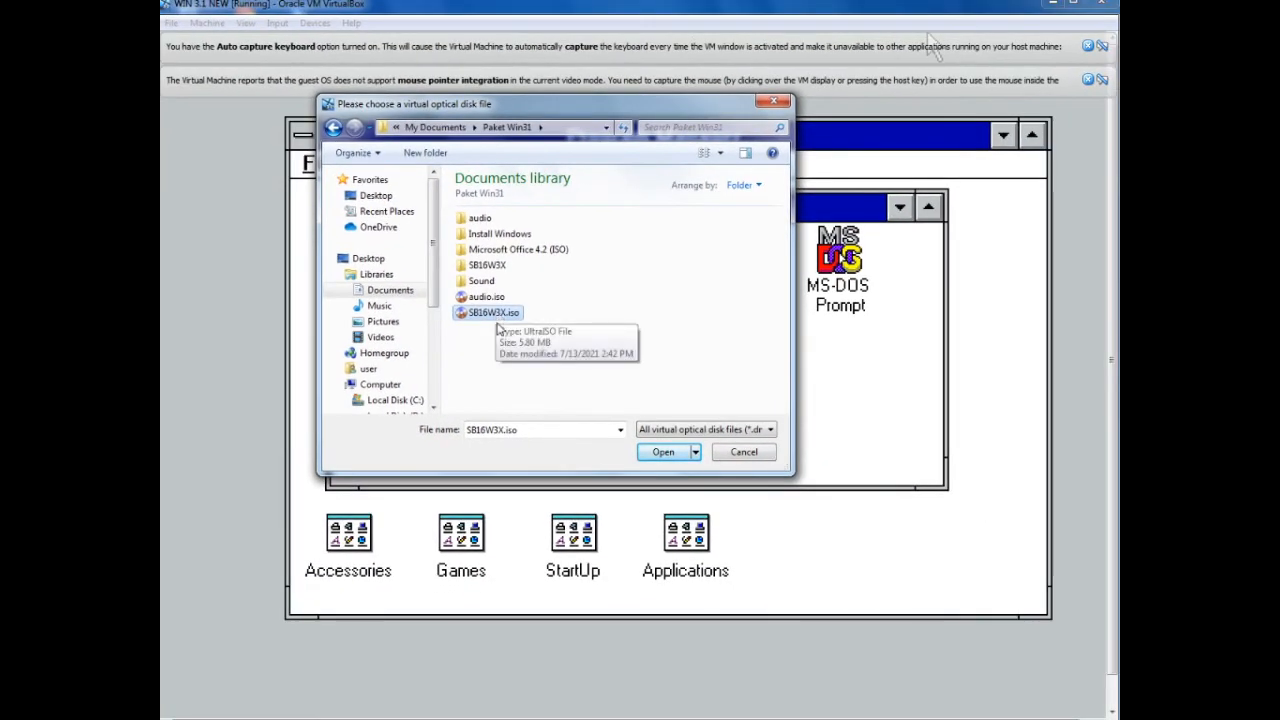
{"action": "left_click", "coordinate": [665, 451]}
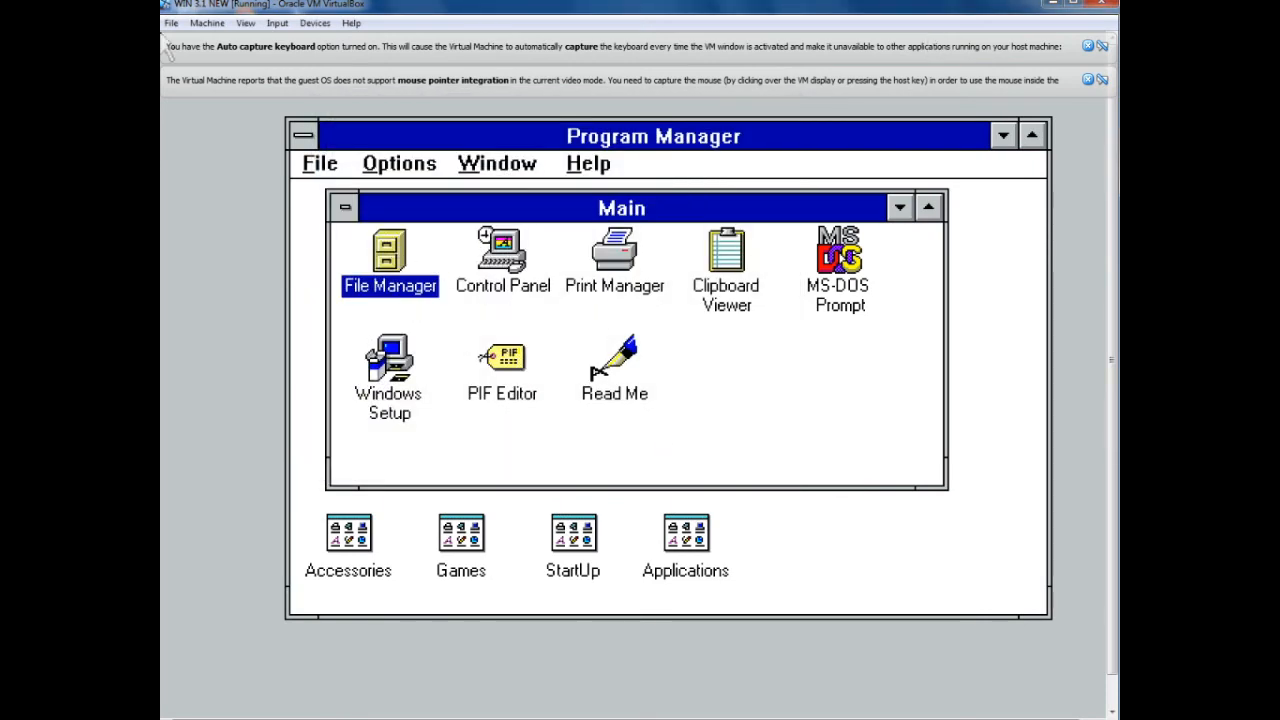
Try to run install.exe from the D: CD-ROM drive in File Manager.
{"action": "double_click", "coordinate": [390, 260]}
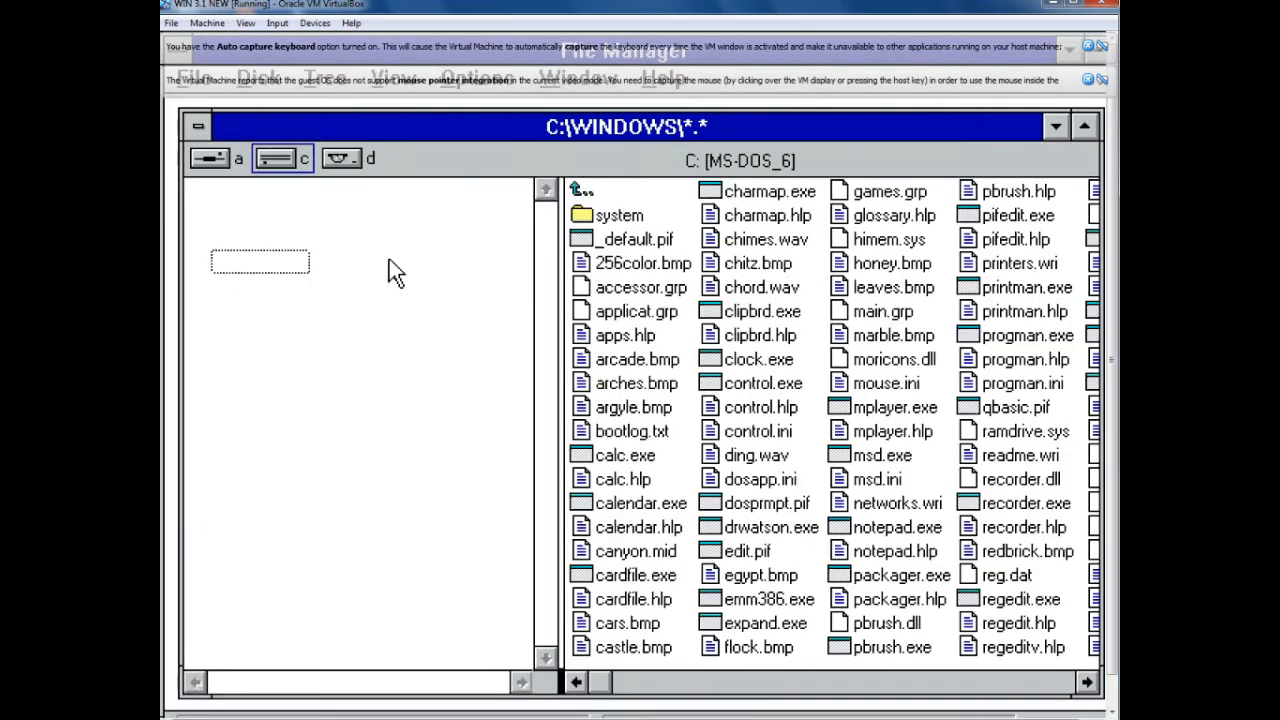
{"action": "left_click", "coordinate": [338, 162]}
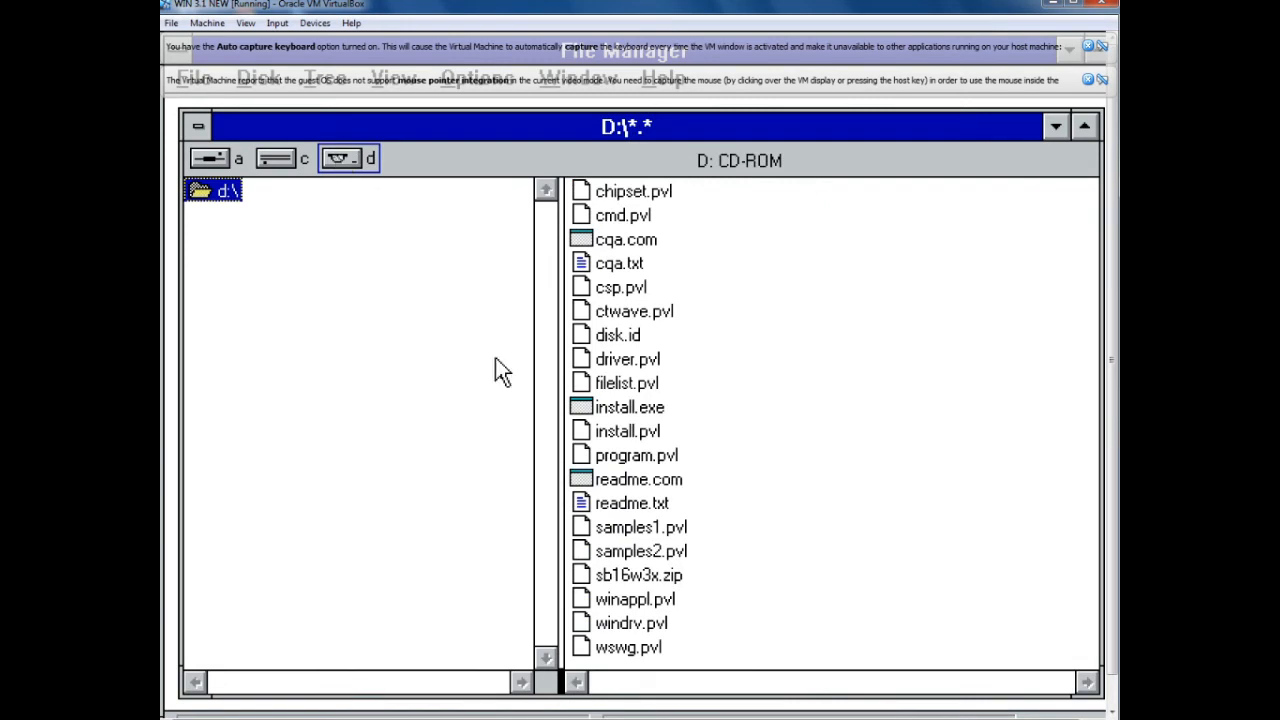
{"action": "left_click", "coordinate": [602, 408]}
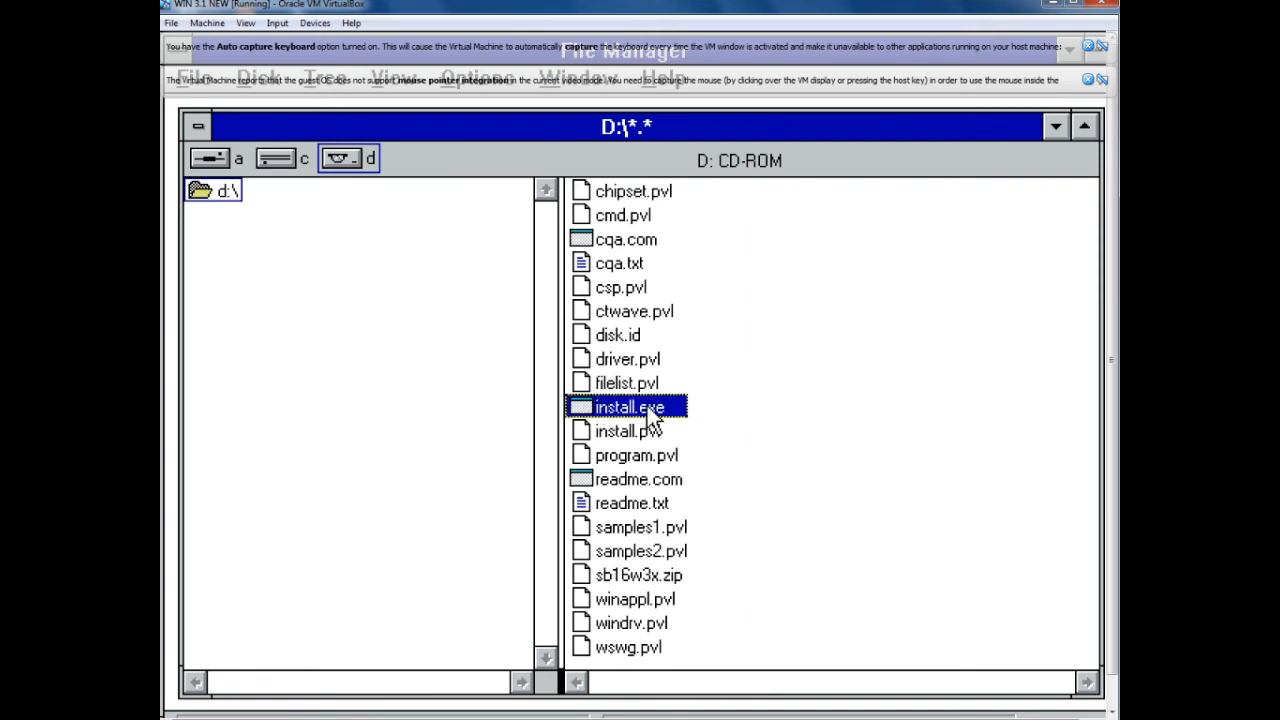
{"action": "double_click", "coordinate": [647, 406]}
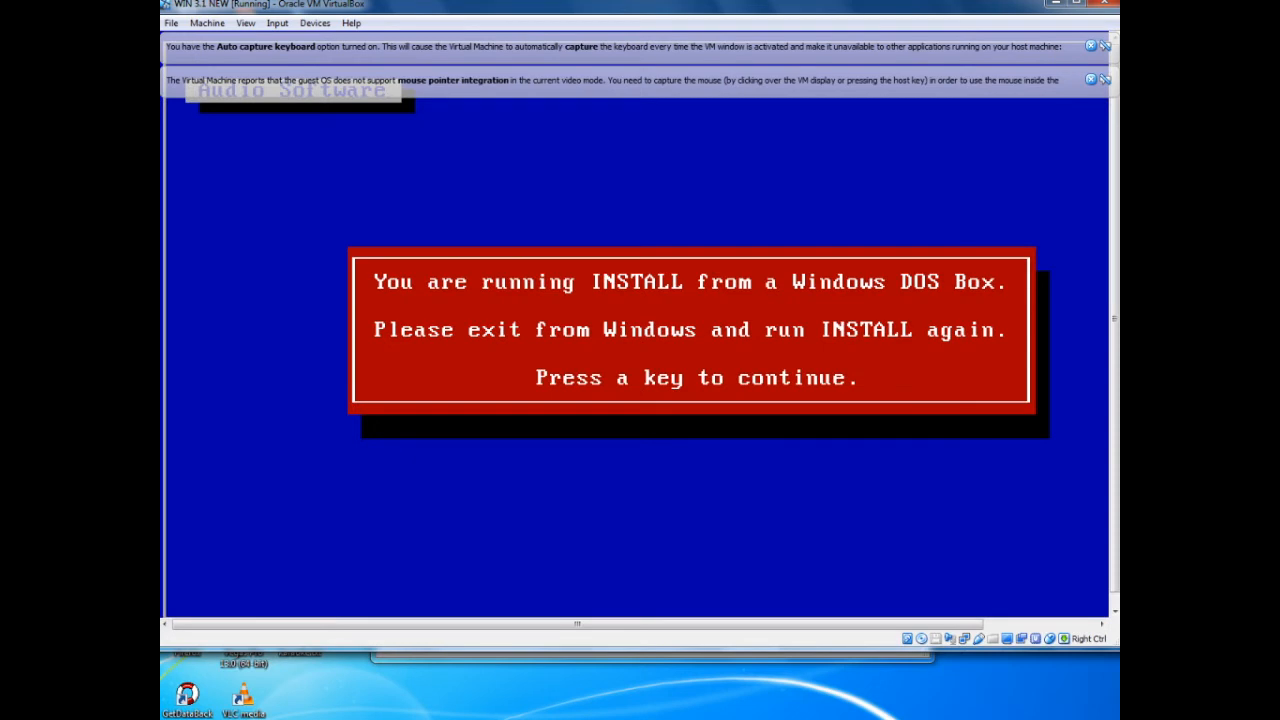
{"action": "key", "text": "Return"}
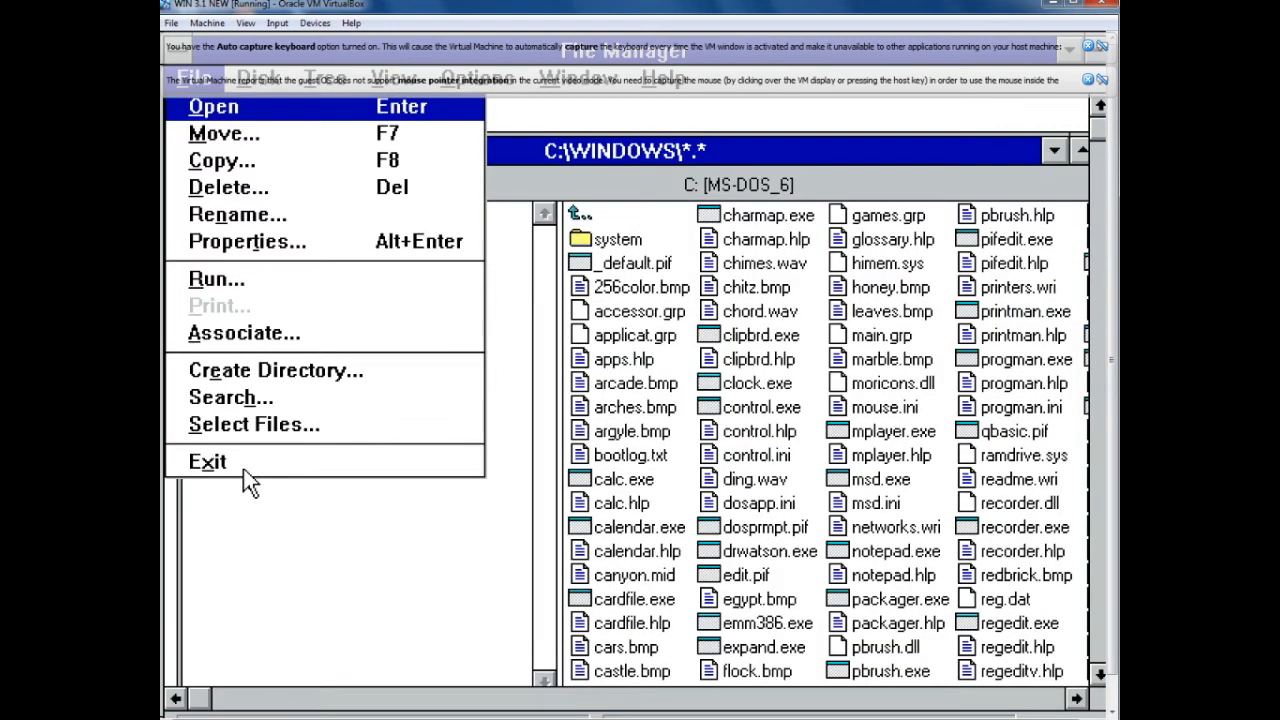
Close File Manager and exit Windows to the DOS prompt.
{"action": "left_click", "coordinate": [246, 464]}
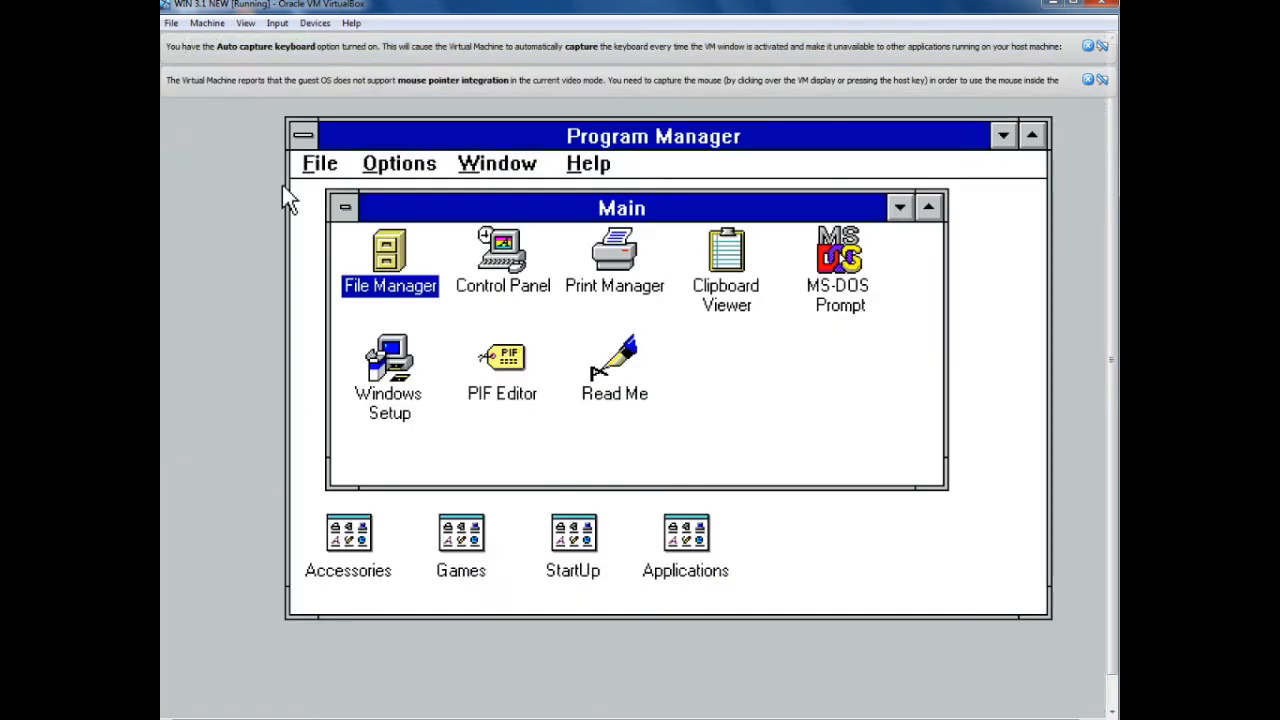
{"action": "left_click", "coordinate": [313, 167]}
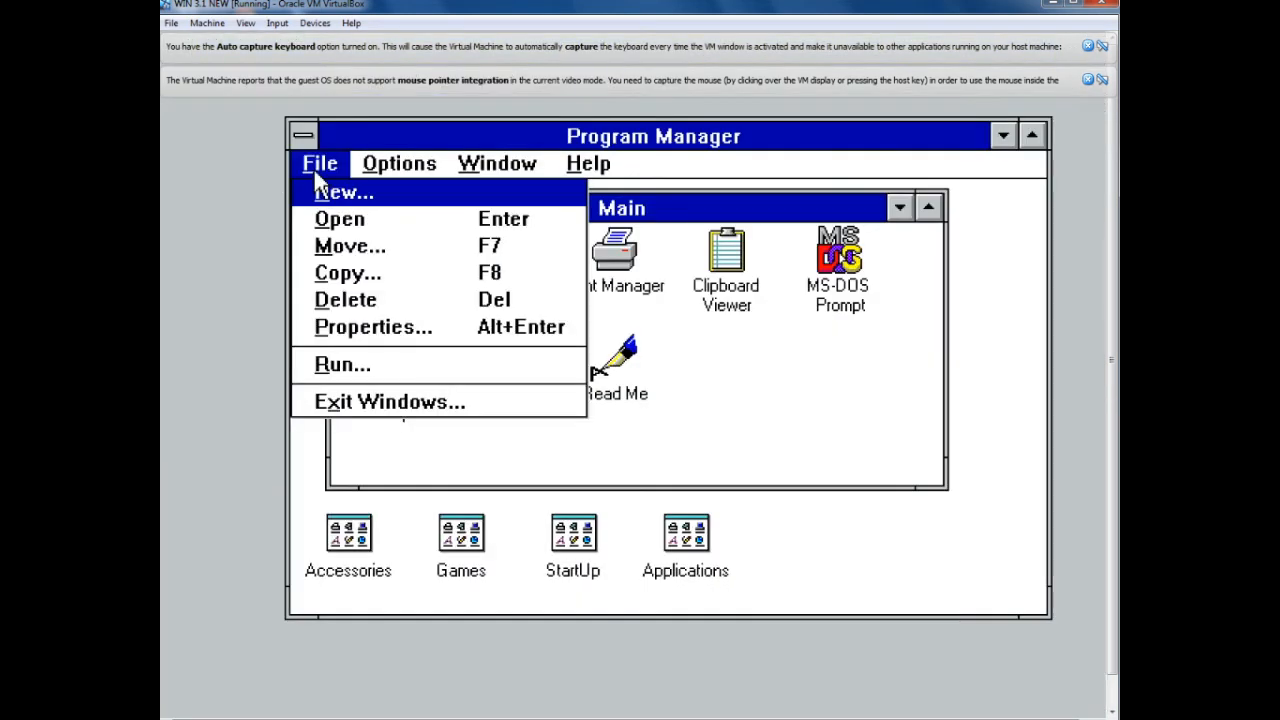
{"action": "left_click", "coordinate": [381, 405]}
{"action": "left_click", "coordinate": [557, 438]}
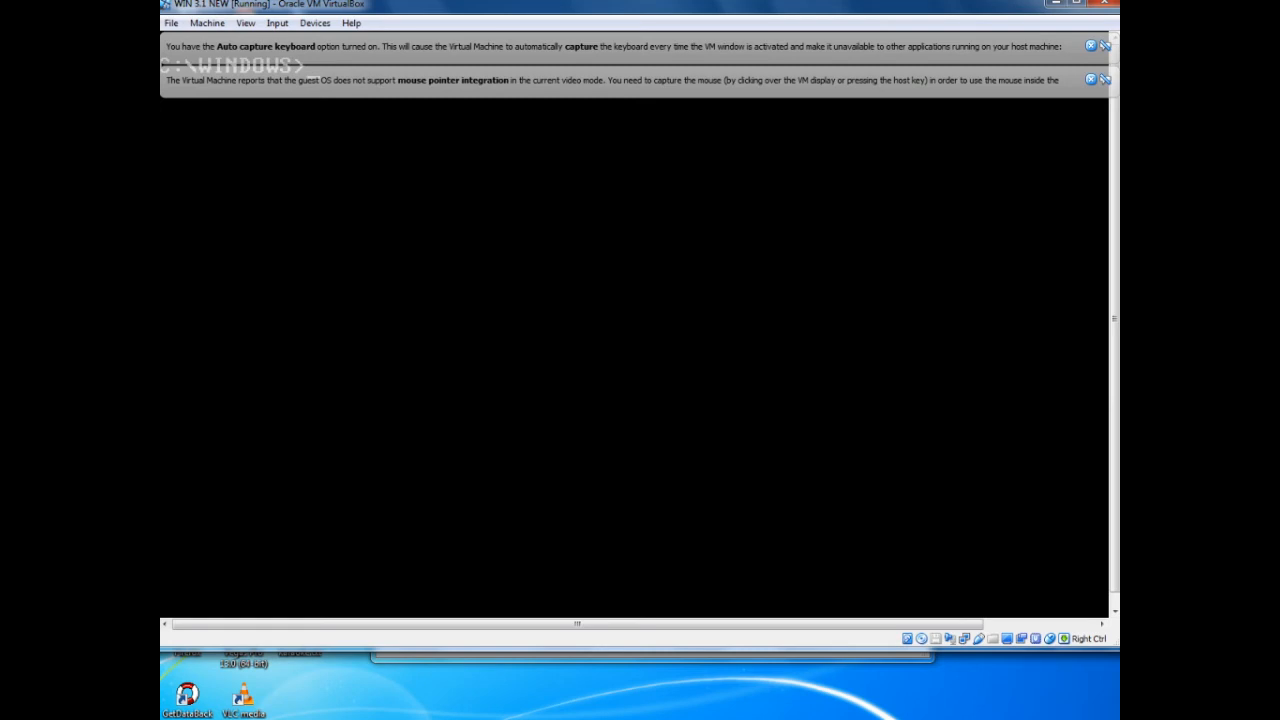
Switch from the Windows directory to drive D: at the DOS prompt and run install.
{"action": "type", "text": "cd.."}
{"action": "key", "text": "Return"}
{"action": "type", "text": "d:"}
{"action": "key", "text": "Return"}
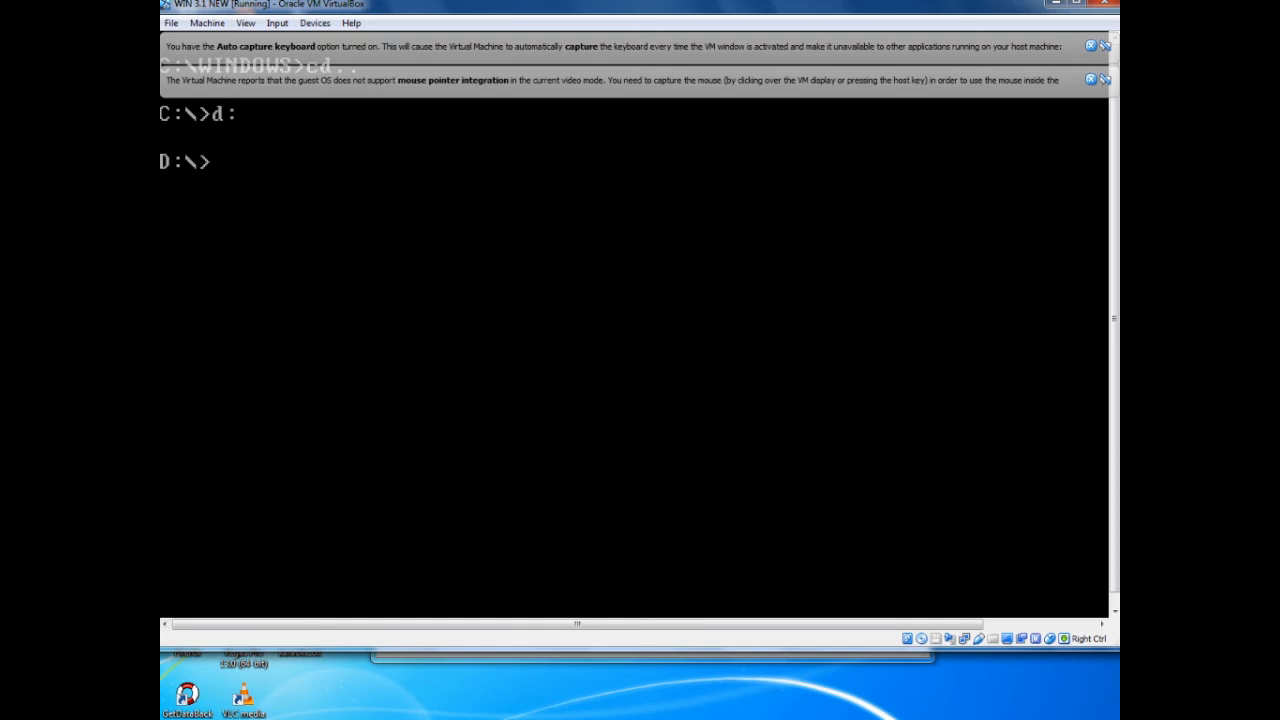
{"action": "type", "text": "install"}
{"action": "key", "text": "Return"}
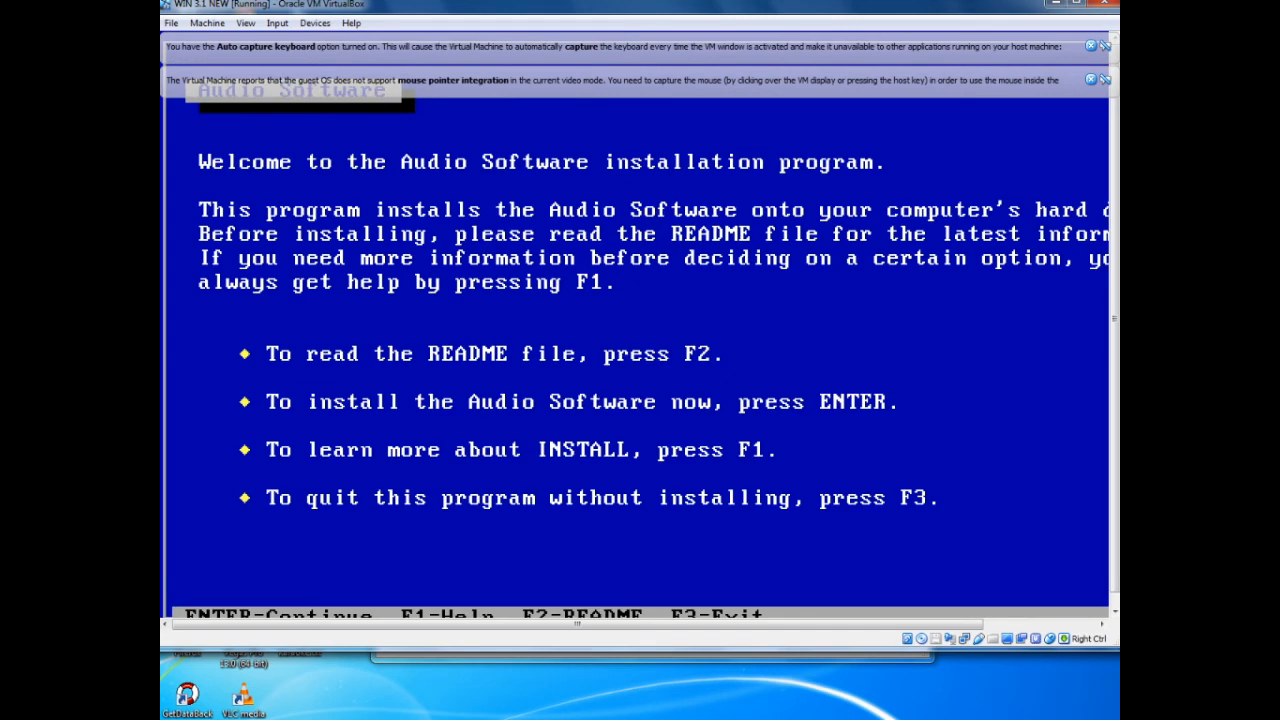
Make the virtual machine window taller to fit the installer screen and return input to the guest.
{"action": "mouse_move", "coordinate": [291, 110]}
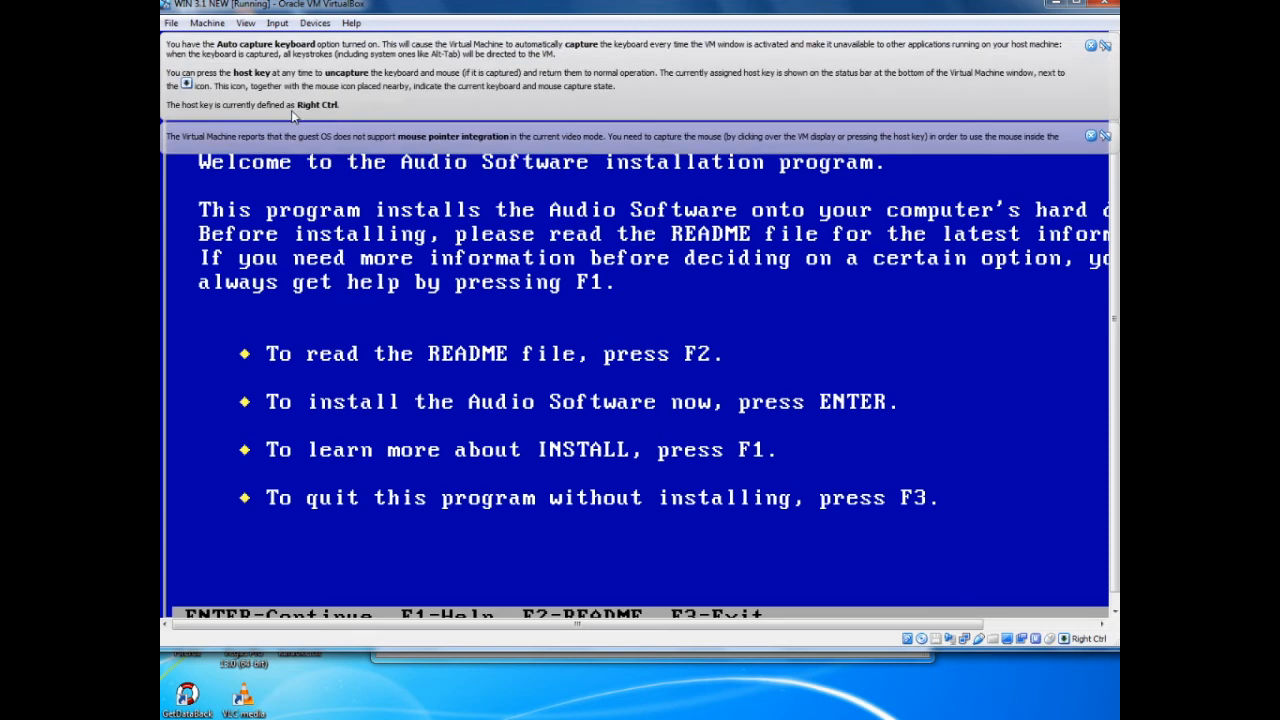
{"action": "left_click_drag", "start_coordinate": [450, 658], "coordinate": [438, 719]}
{"action": "left_click", "coordinate": [470, 610]}
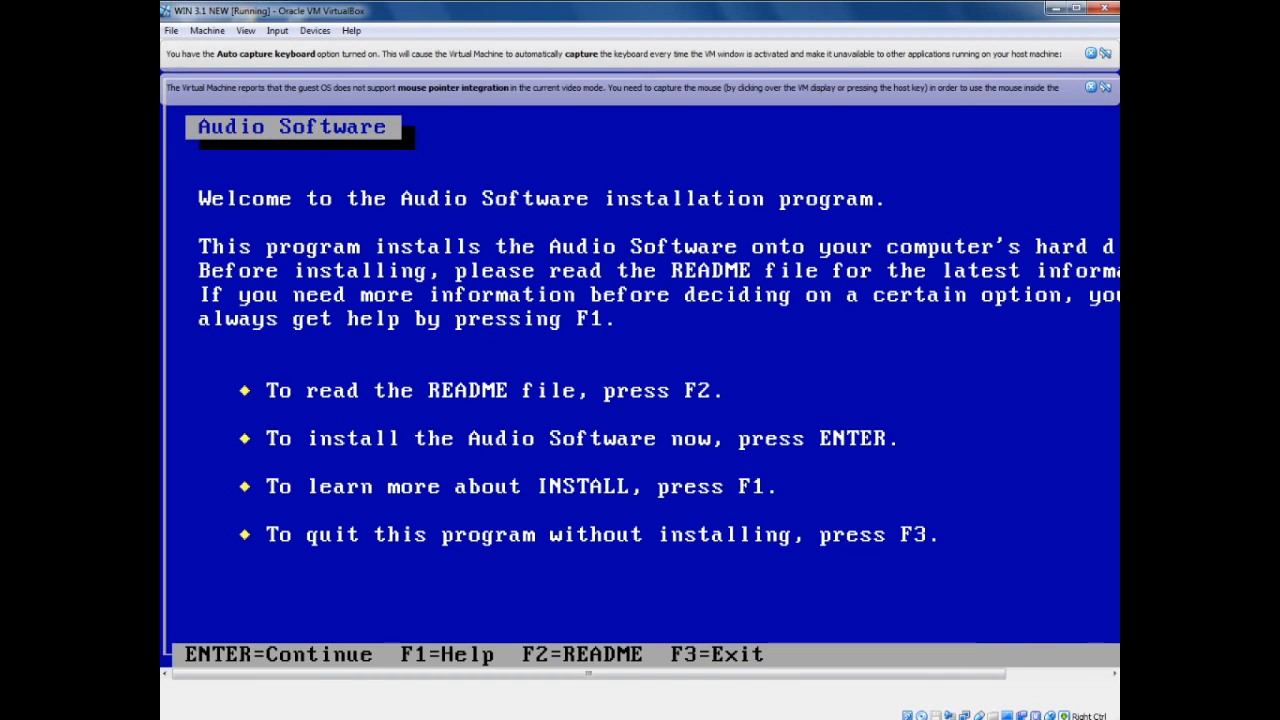
Begin the Audio Software installation and choose Full Installation.
{"action": "key", "text": "Return"}
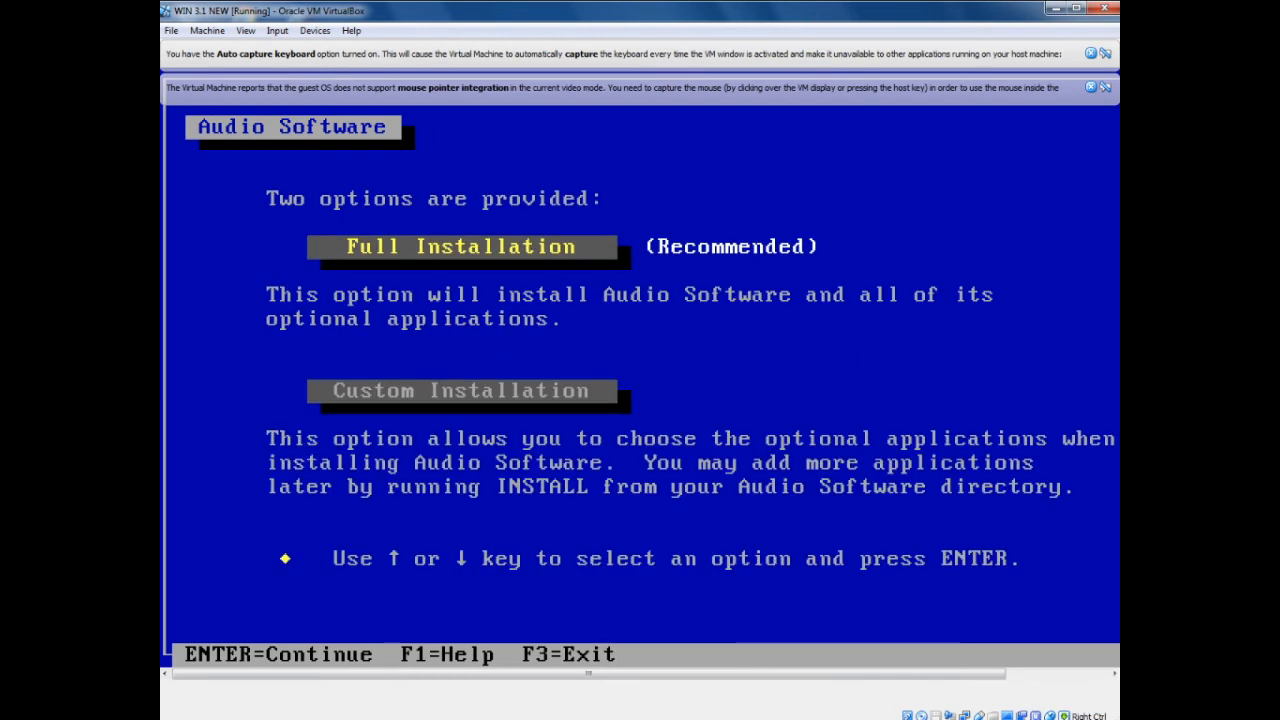
{"action": "key", "text": "Down"}
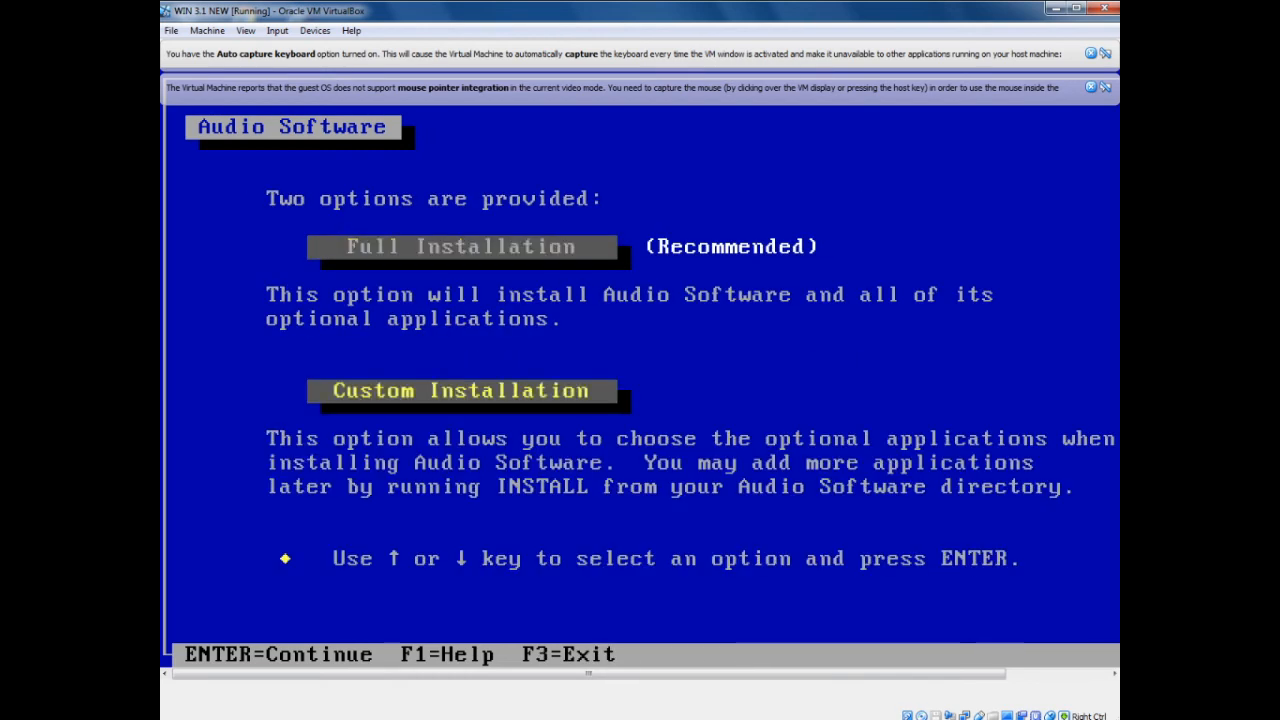
{"action": "key", "text": "Up"}
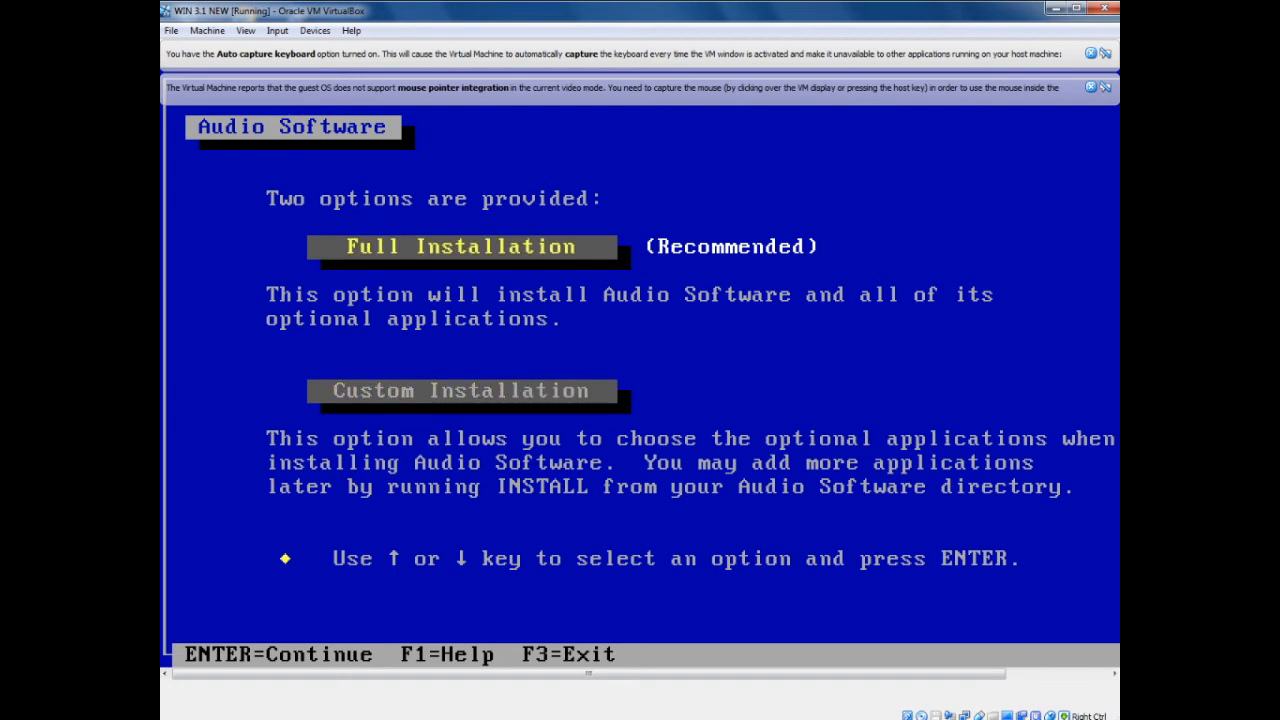
{"action": "key", "text": "Return"}
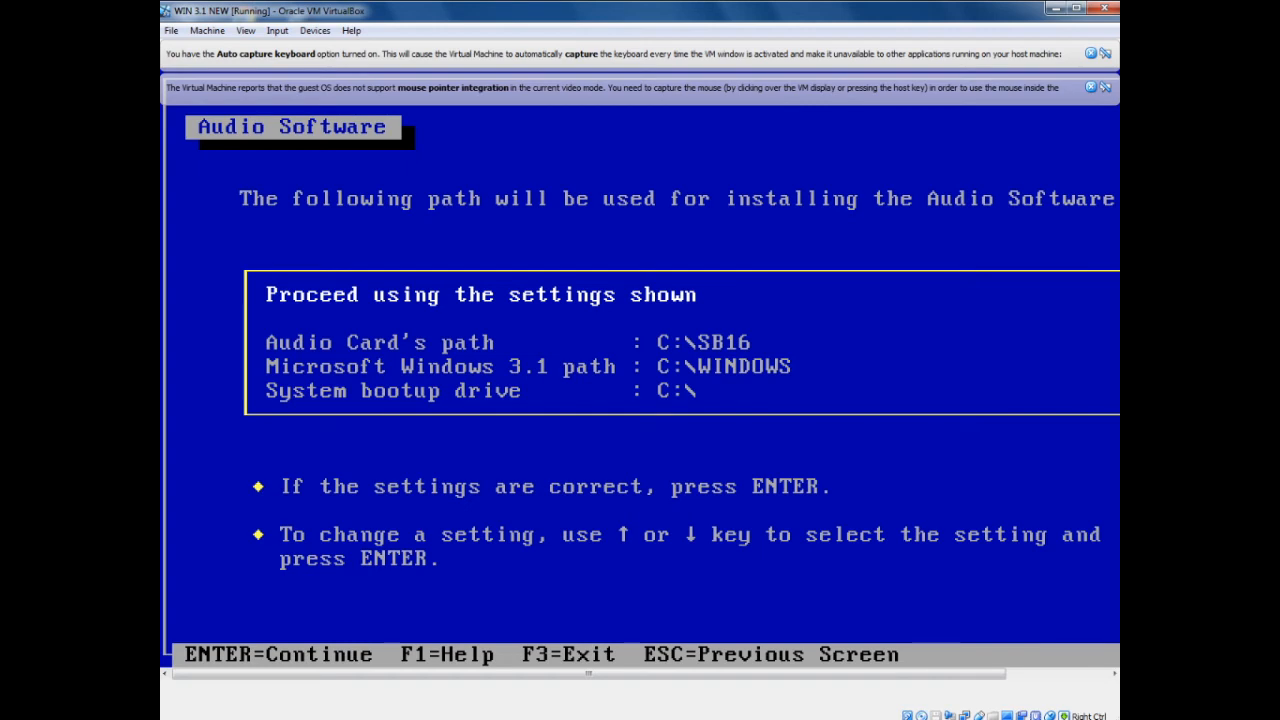
Review the audio card, Windows and bootup drive paths and proceed with the settings shown.
{"action": "key", "text": "Down"}
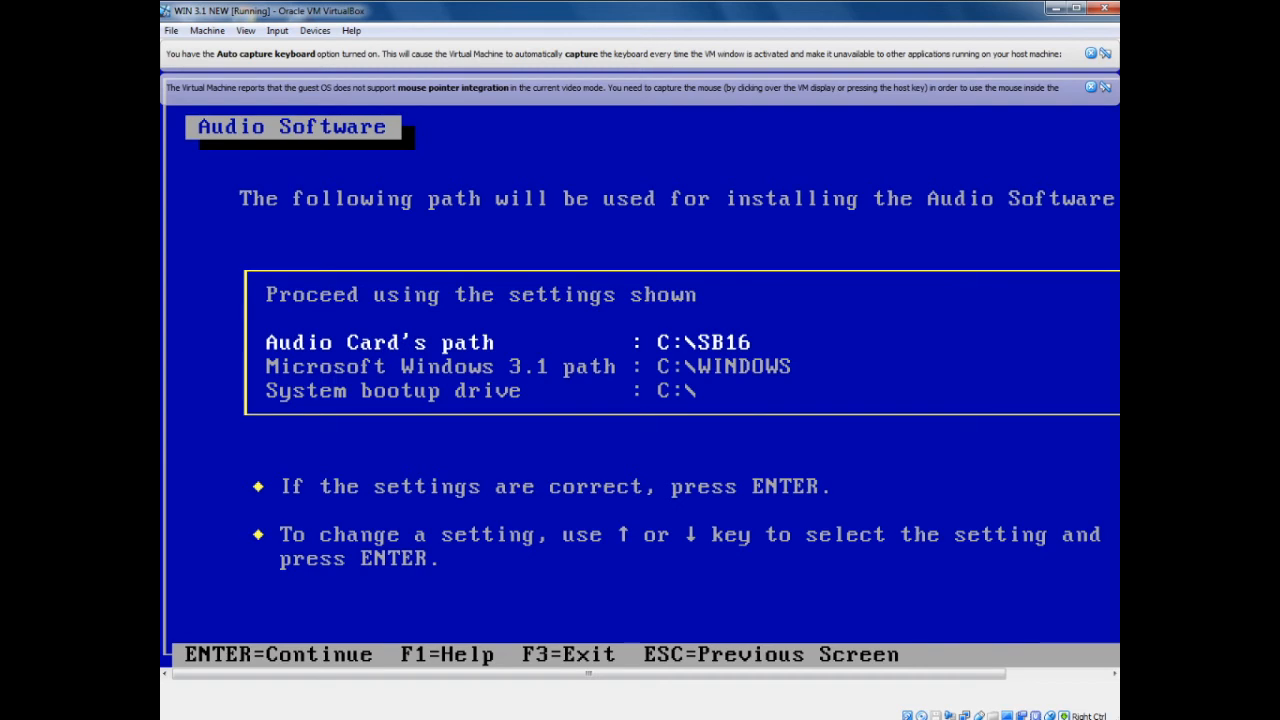
{"action": "key", "text": "Down"}
{"action": "key", "text": "Down"}
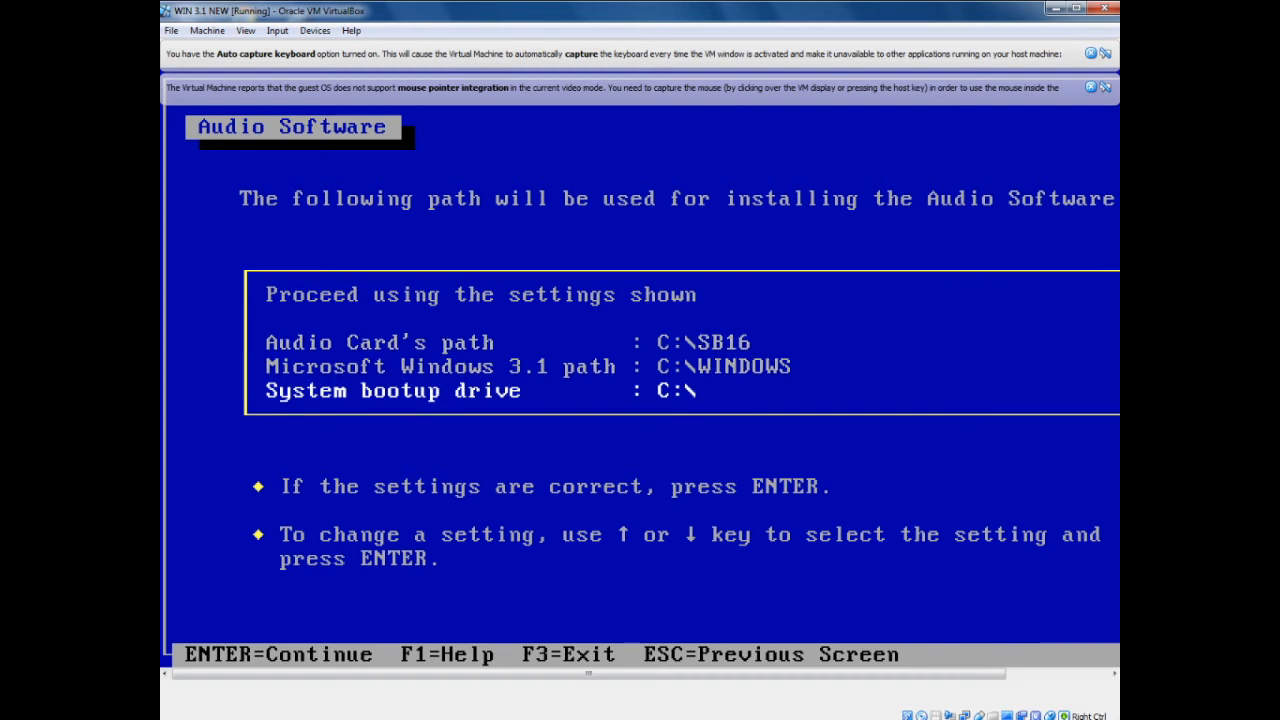
{"action": "key", "text": "Up"}
{"action": "key", "text": "Up"}
{"action": "key", "text": "Up"}
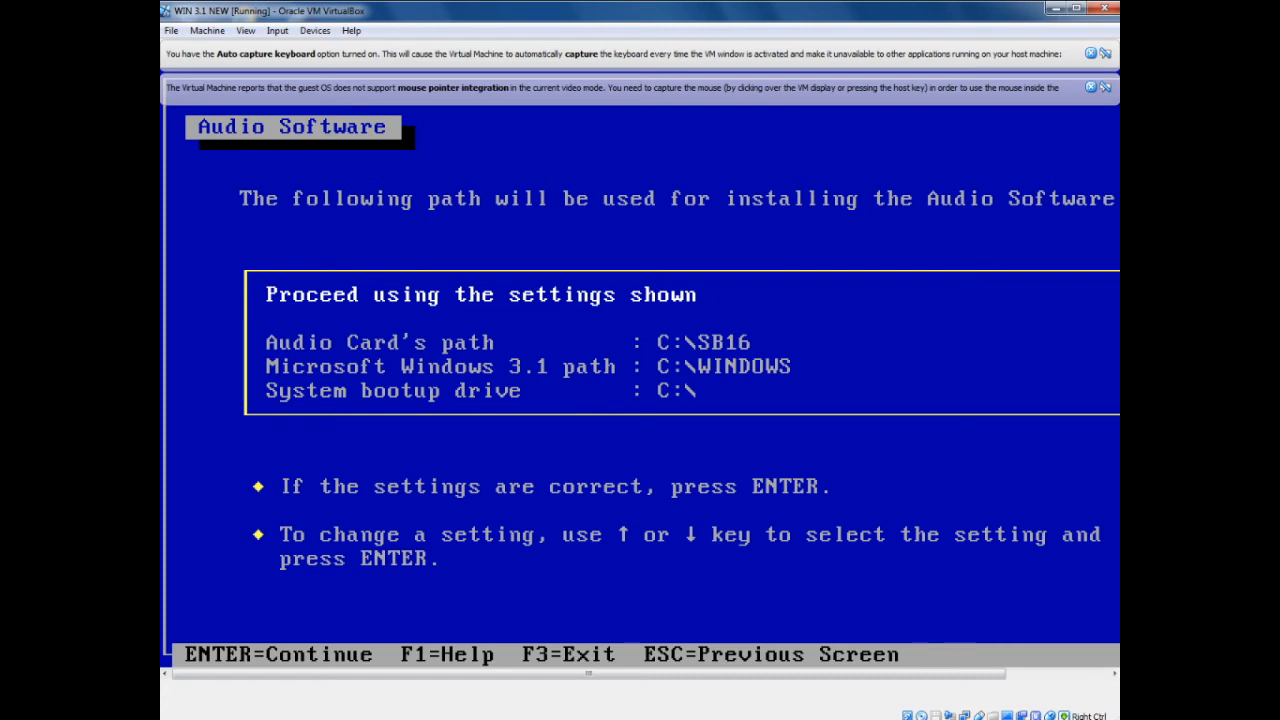
{"action": "key", "text": "Return"}
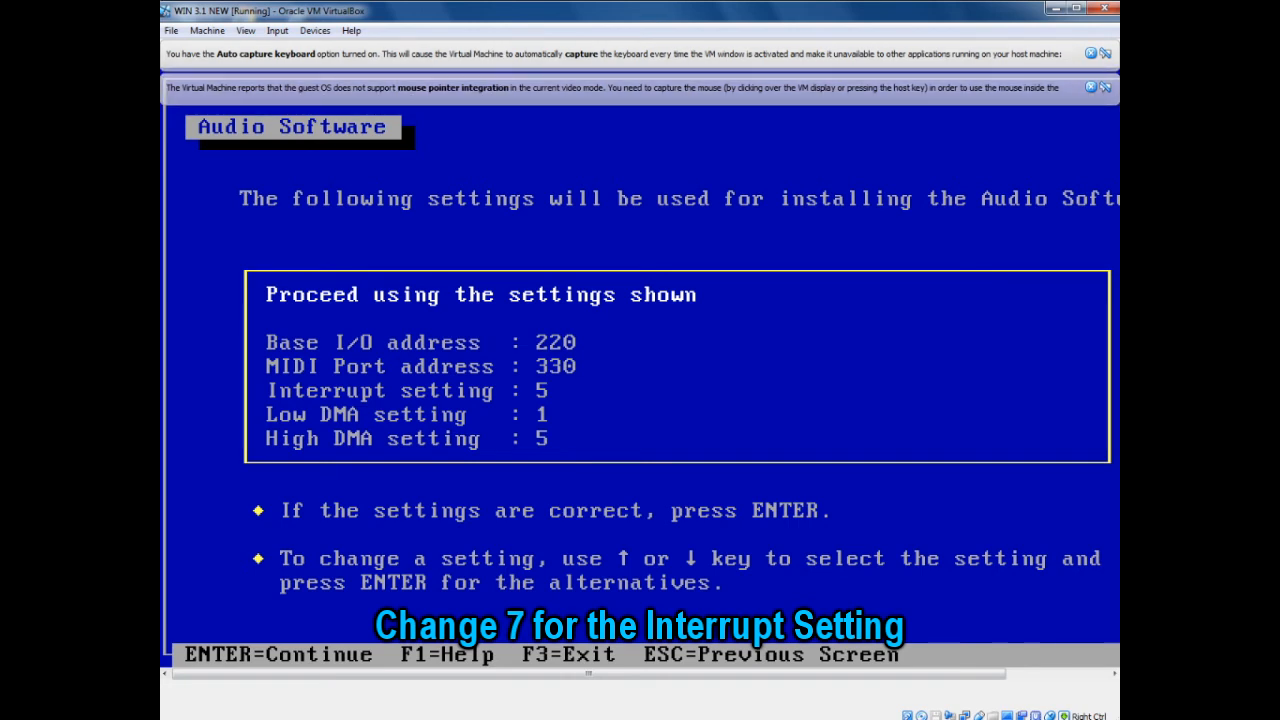
Set the audio card's interrupt setting to 7 and proceed with the card settings.
{"action": "key", "text": "Down"}
{"action": "key", "text": "Down"}
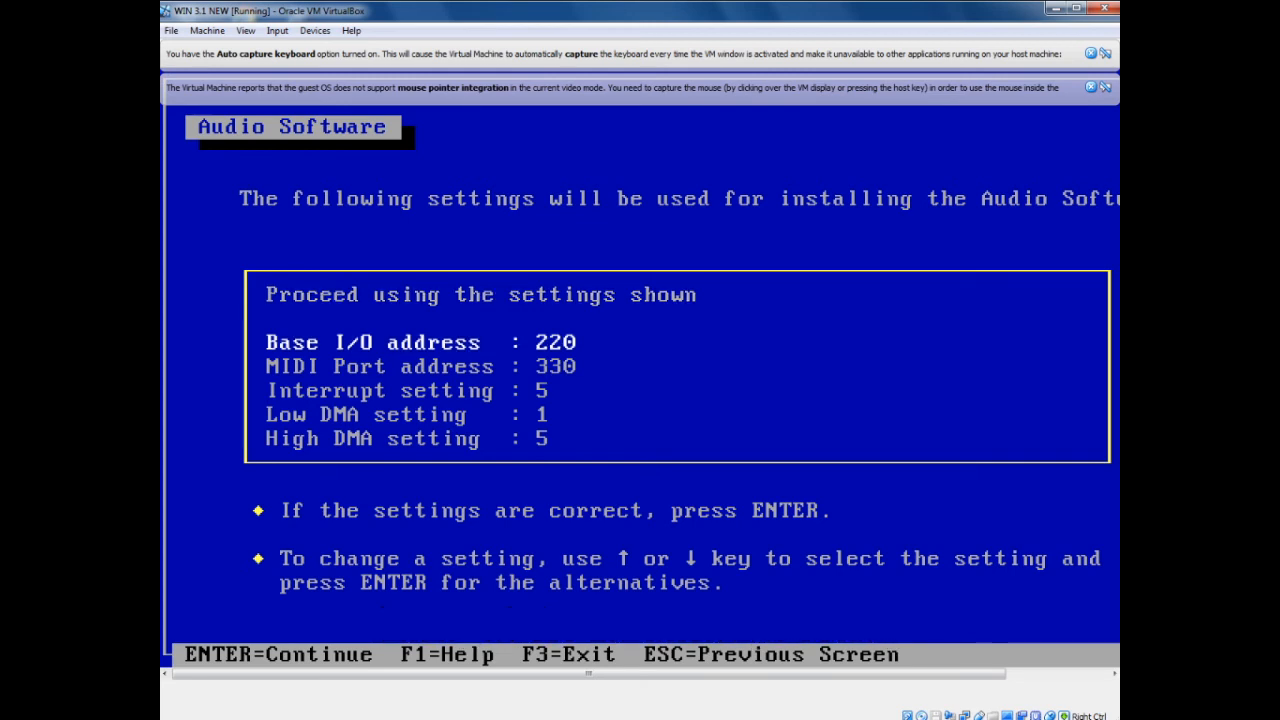
{"action": "key", "text": "Down"}
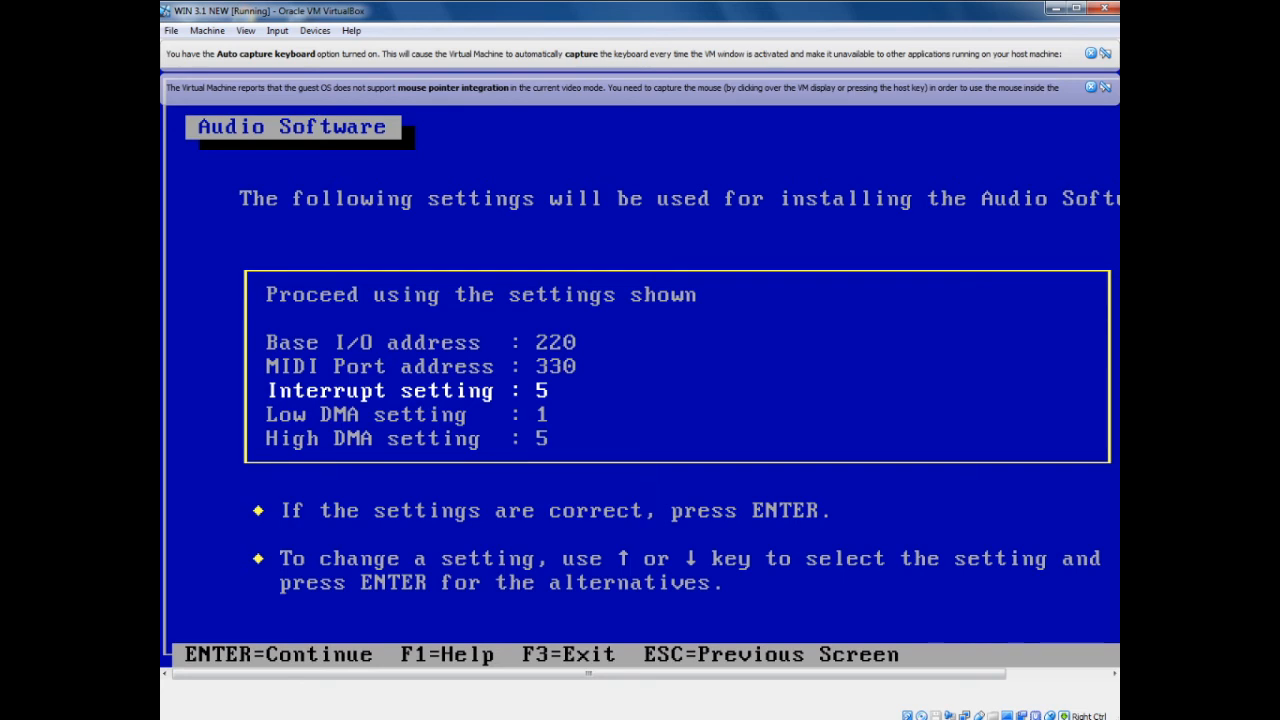
{"action": "key", "text": "Up"}
{"action": "key", "text": "Down"}
{"action": "key", "text": "Return"}
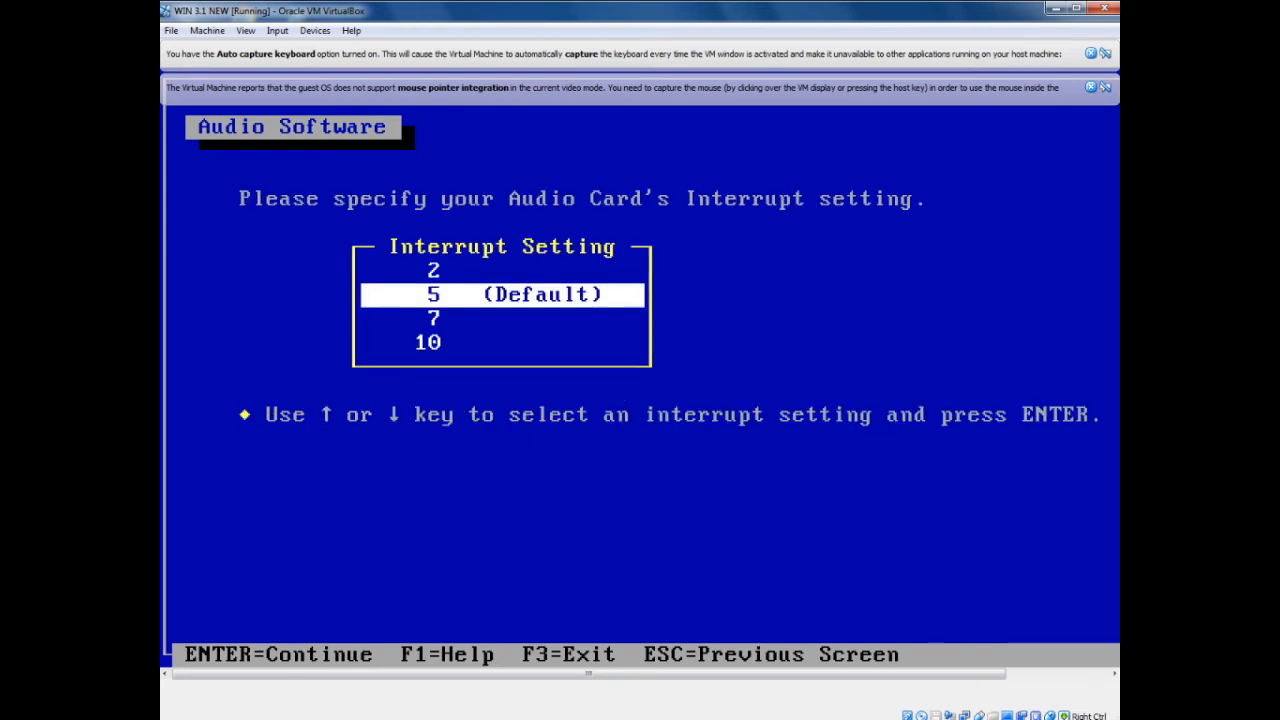
{"action": "key", "text": "Down"}
{"action": "key", "text": "Up"}
{"action": "key", "text": "Down"}
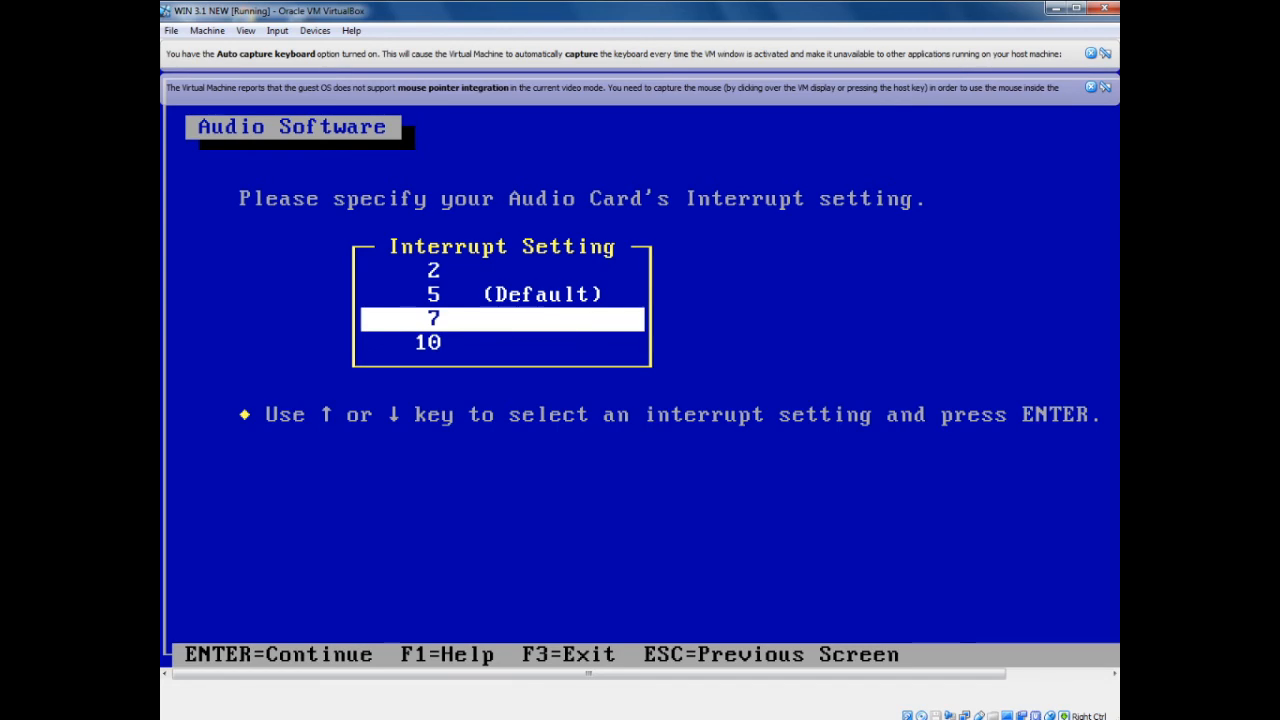
{"action": "key", "text": "Return"}
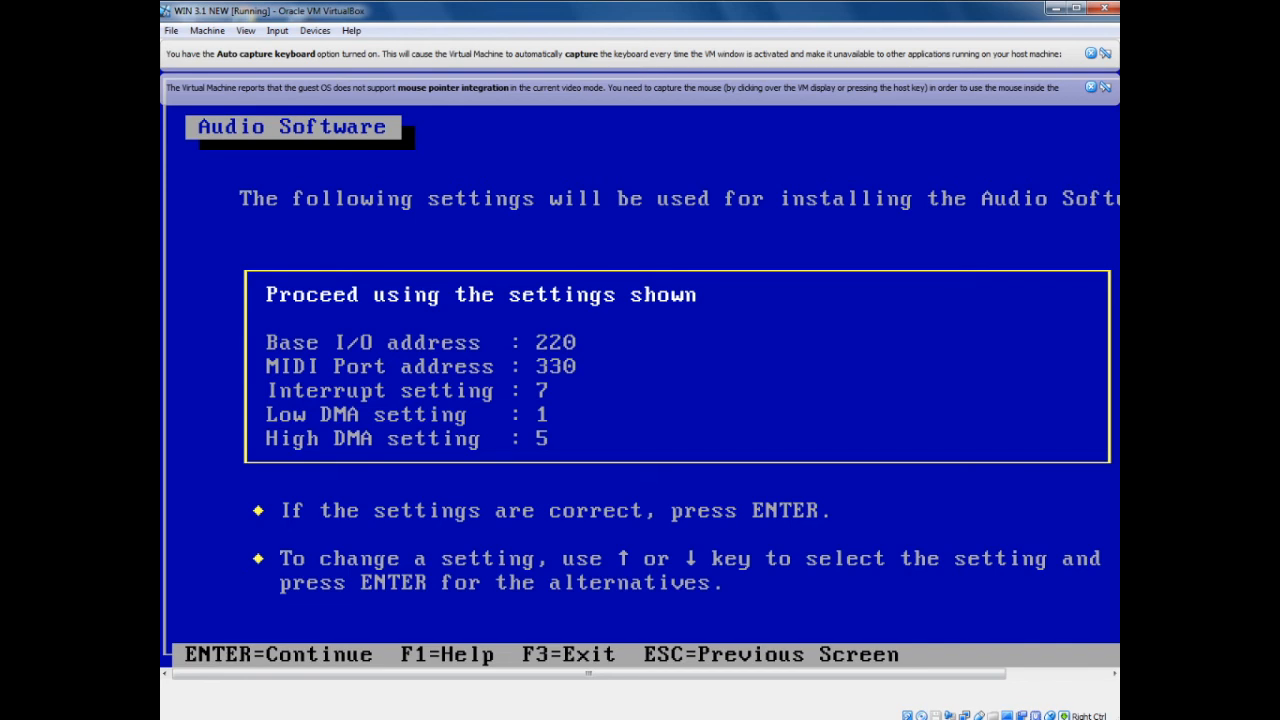
{"action": "key", "text": "Return"}
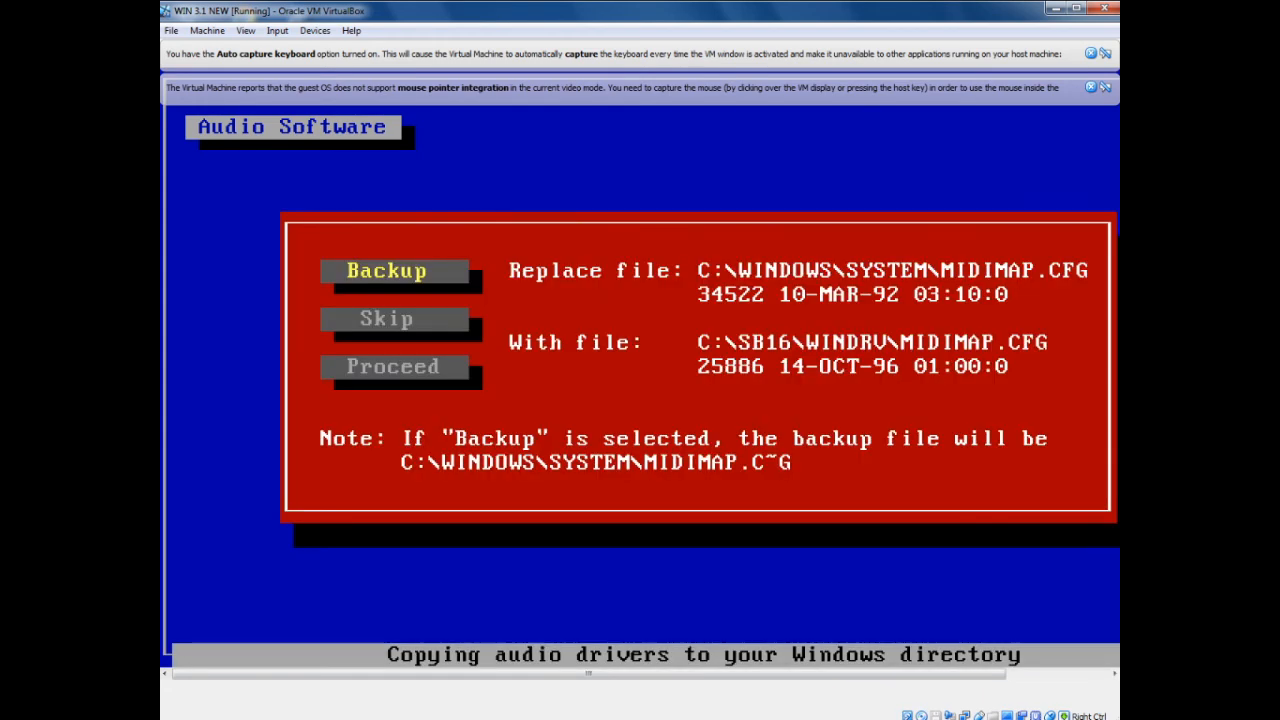
Replace the existing MIDIMAP.CFG without a backup and reboot the virtual machine to complete the audio software installation.
{"action": "key", "text": "Down"}
{"action": "key", "text": "Down"}
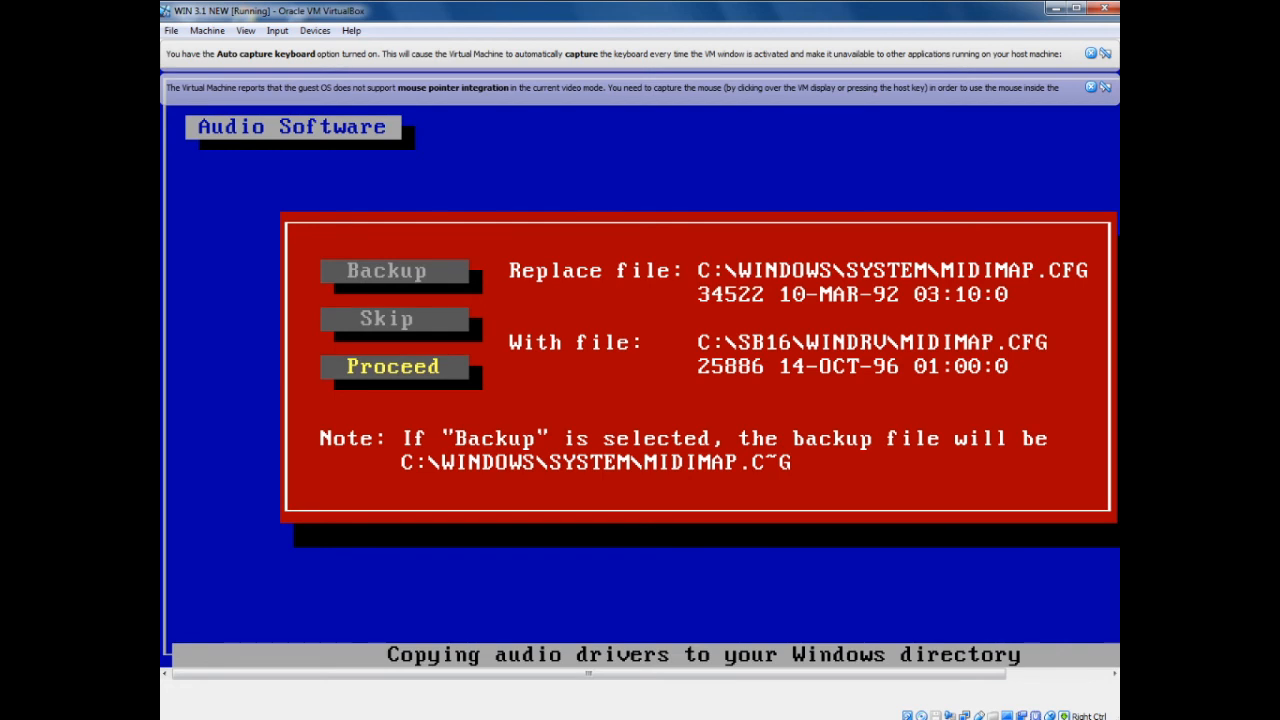
{"action": "key", "text": "Return"}
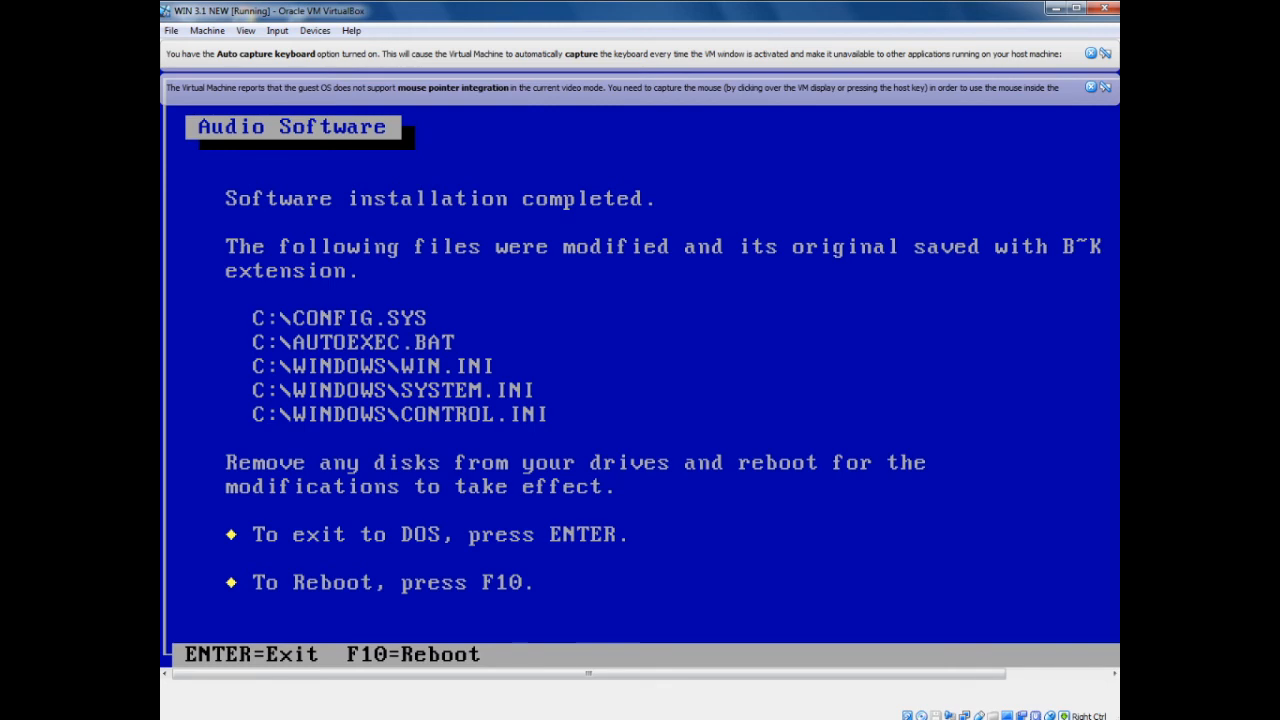
{"action": "key", "text": "F10"}
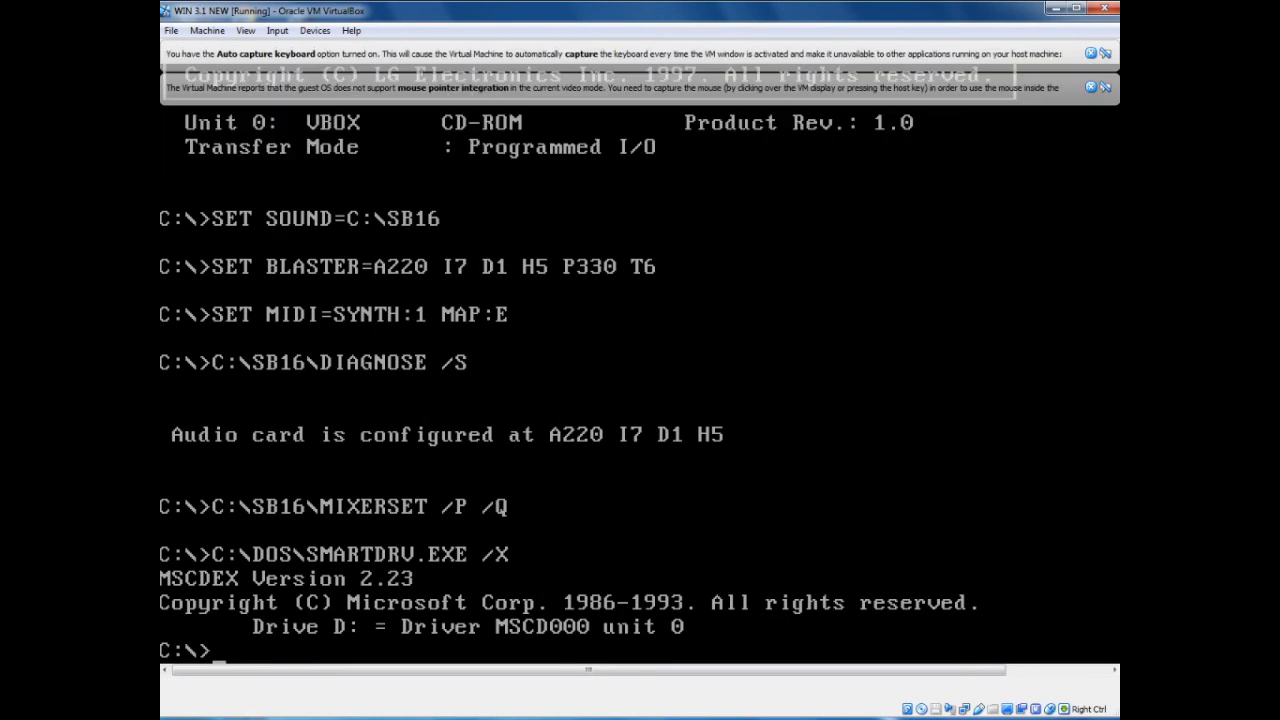
Start Windows from the windows directory with win and acknowledge the end of the audio setup.
{"action": "type", "text": "cd windows"}
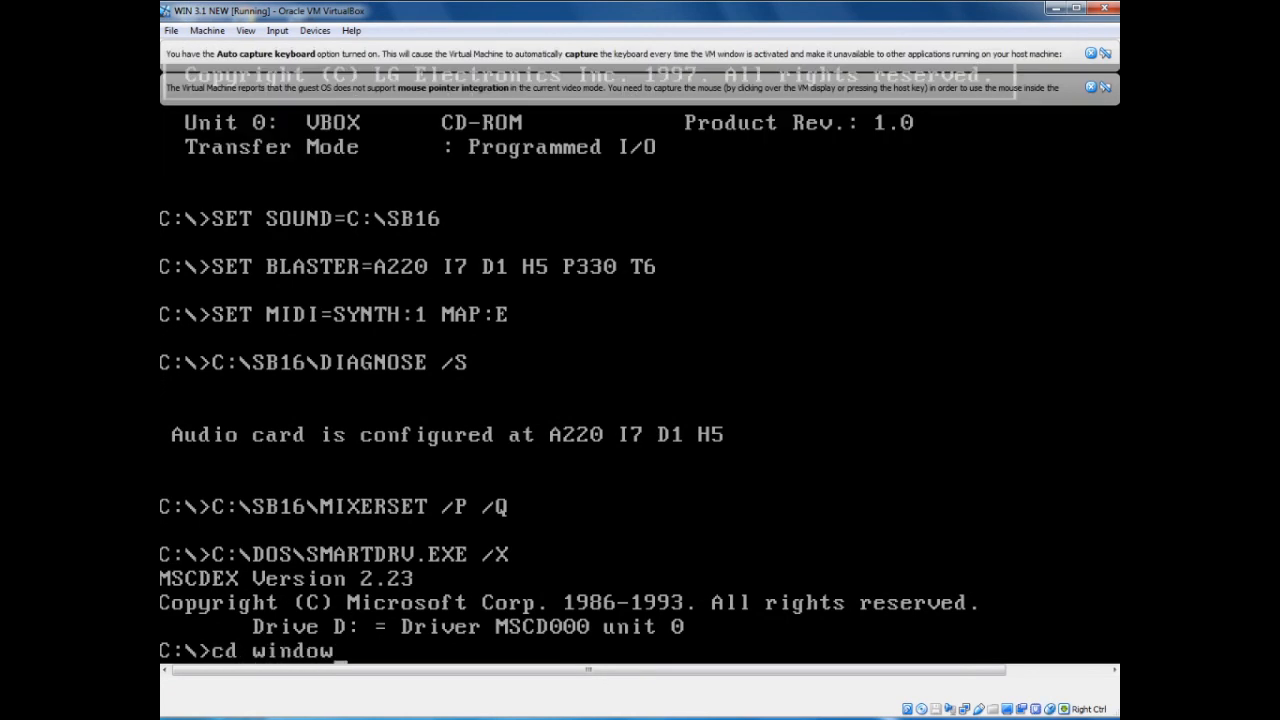
{"action": "key", "text": "Return"}
{"action": "type", "text": "win"}
{"action": "key", "text": "Return"}
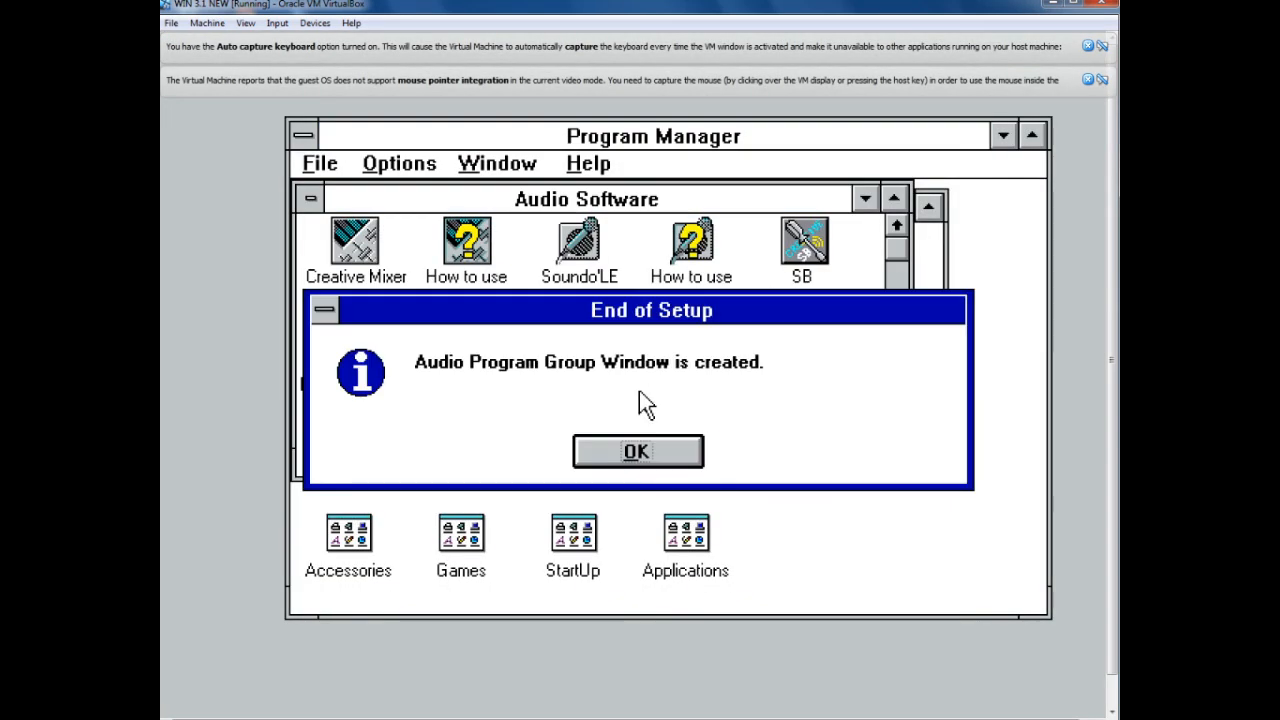
{"action": "left_click", "coordinate": [648, 455]}
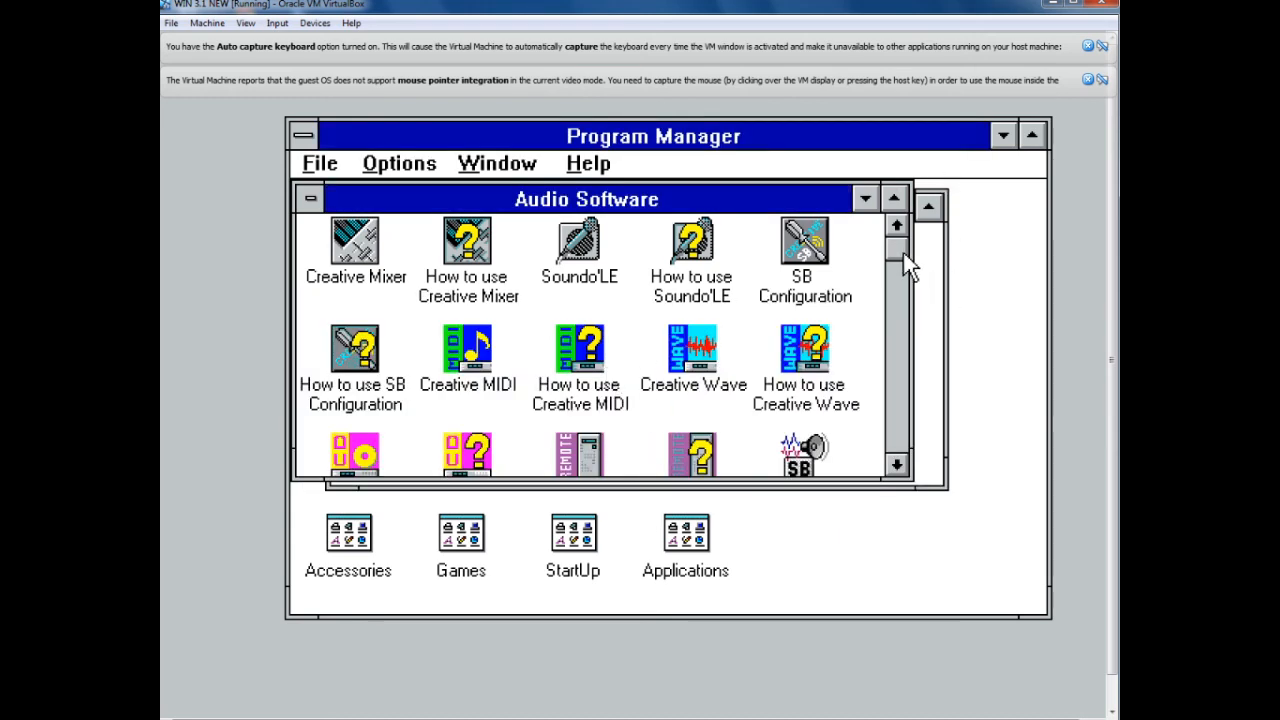
Look through the Audio Software program group, and close both it and the Main group.
{"action": "key", "text": "Down"}
{"action": "key", "text": "Down"}
{"action": "key", "text": "Down"}
{"action": "left_click_drag", "start_coordinate": [897, 440], "coordinate": [897, 242]}
{"action": "left_click", "coordinate": [311, 203]}
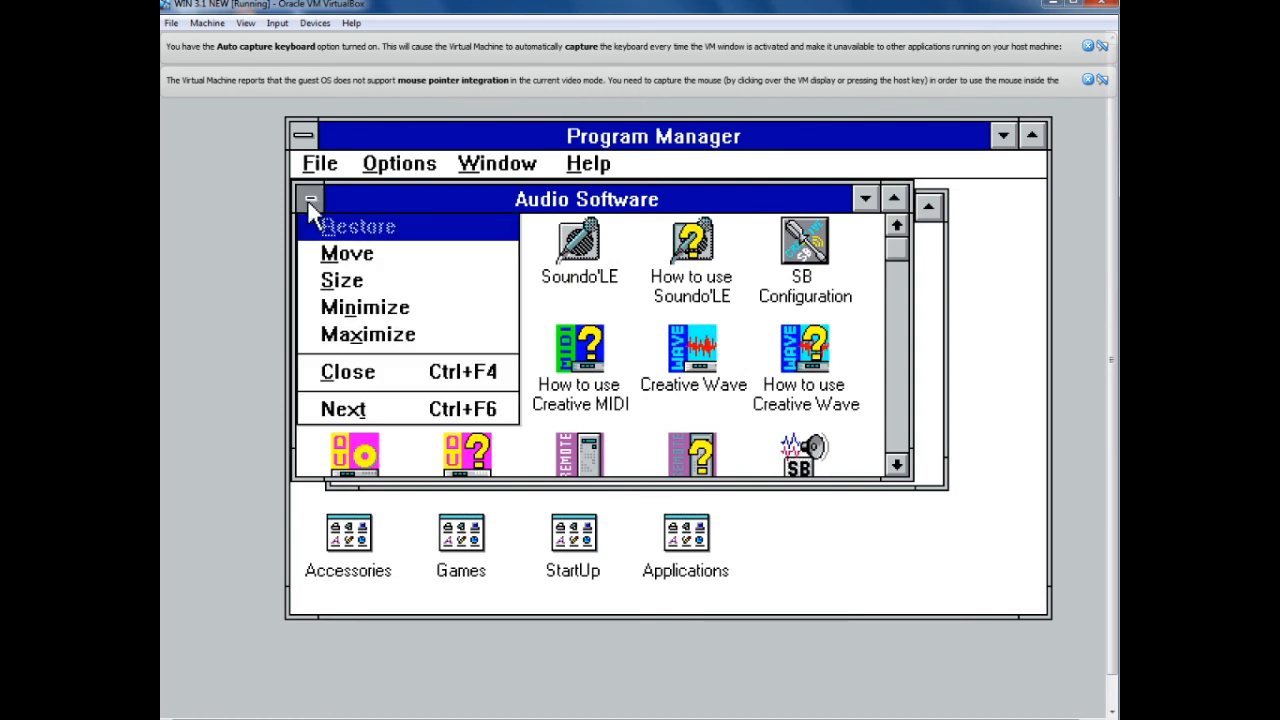
{"action": "left_click", "coordinate": [341, 382]}
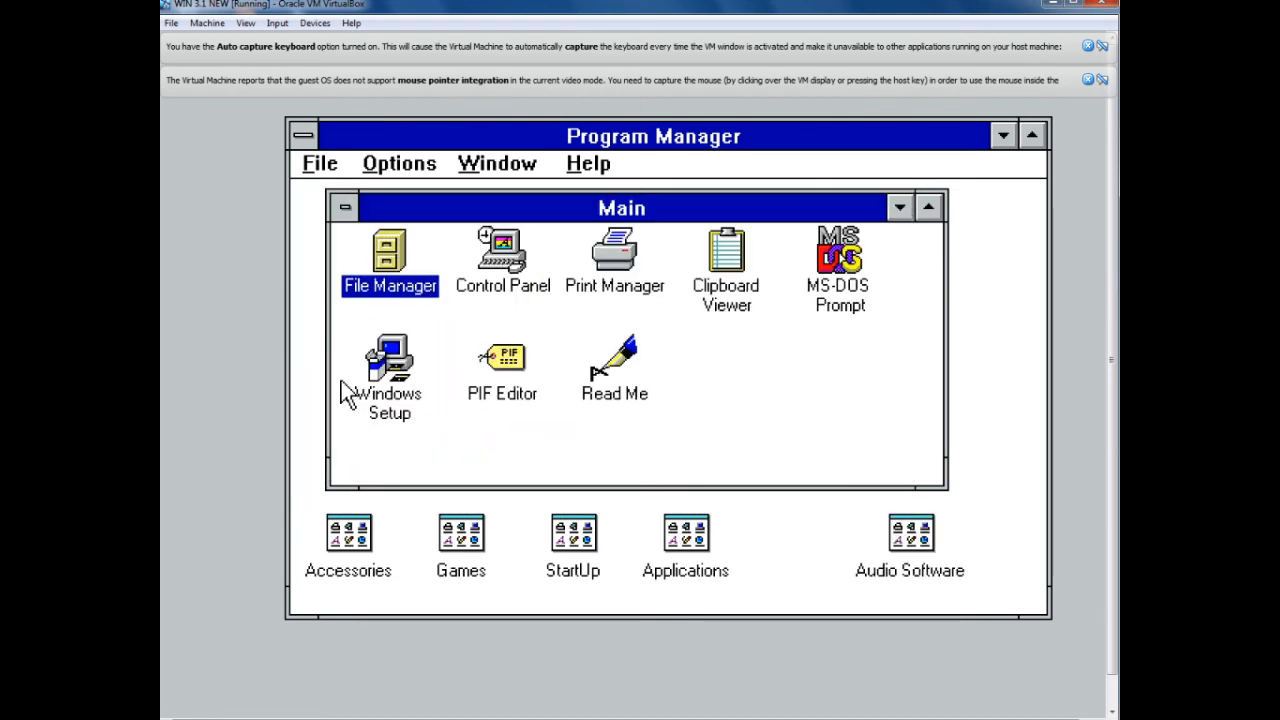
{"action": "left_click", "coordinate": [342, 210]}
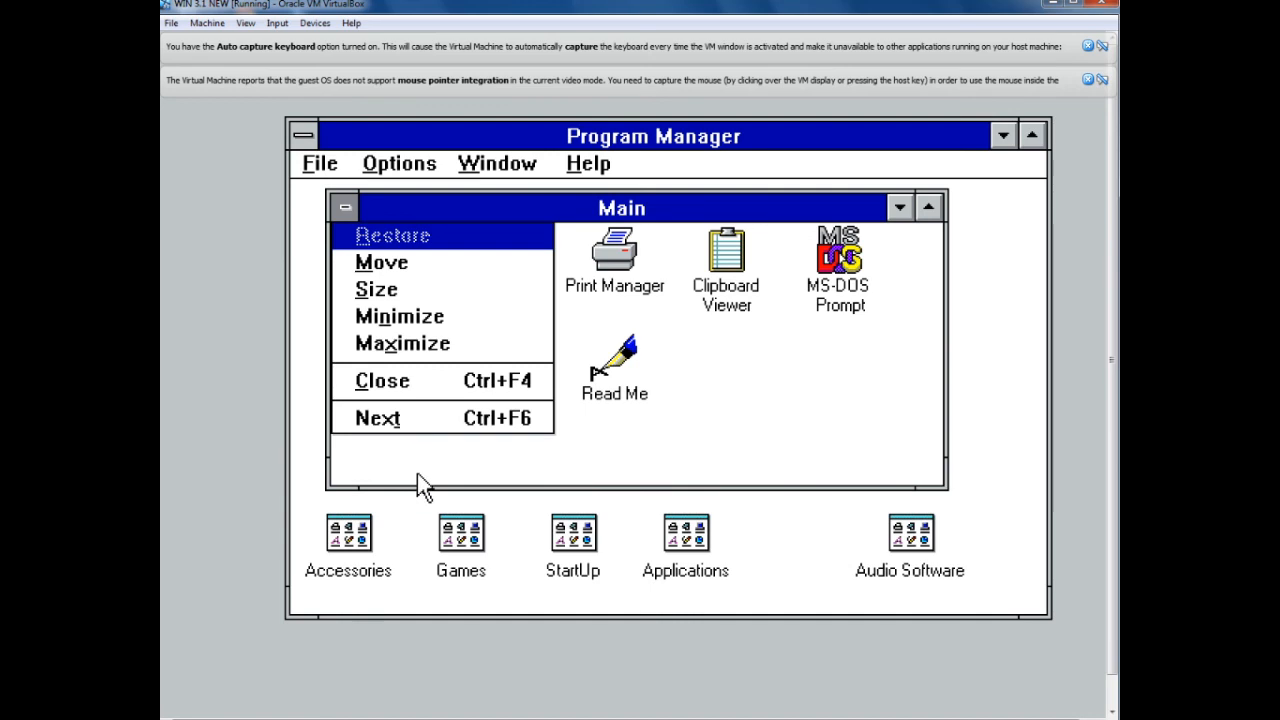
{"action": "left_click", "coordinate": [402, 383]}
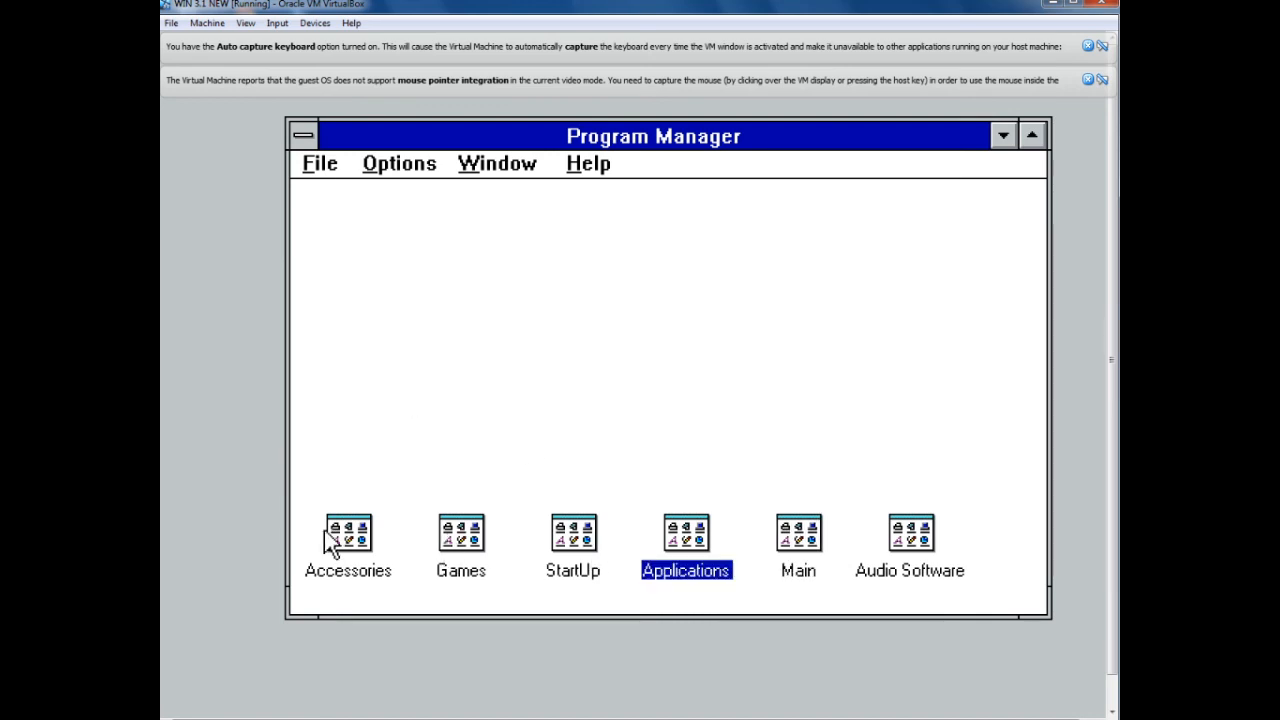
Exit Windows from Program Manager to the DOS prompt and confirm ending the session.
{"action": "left_click", "coordinate": [318, 160]}
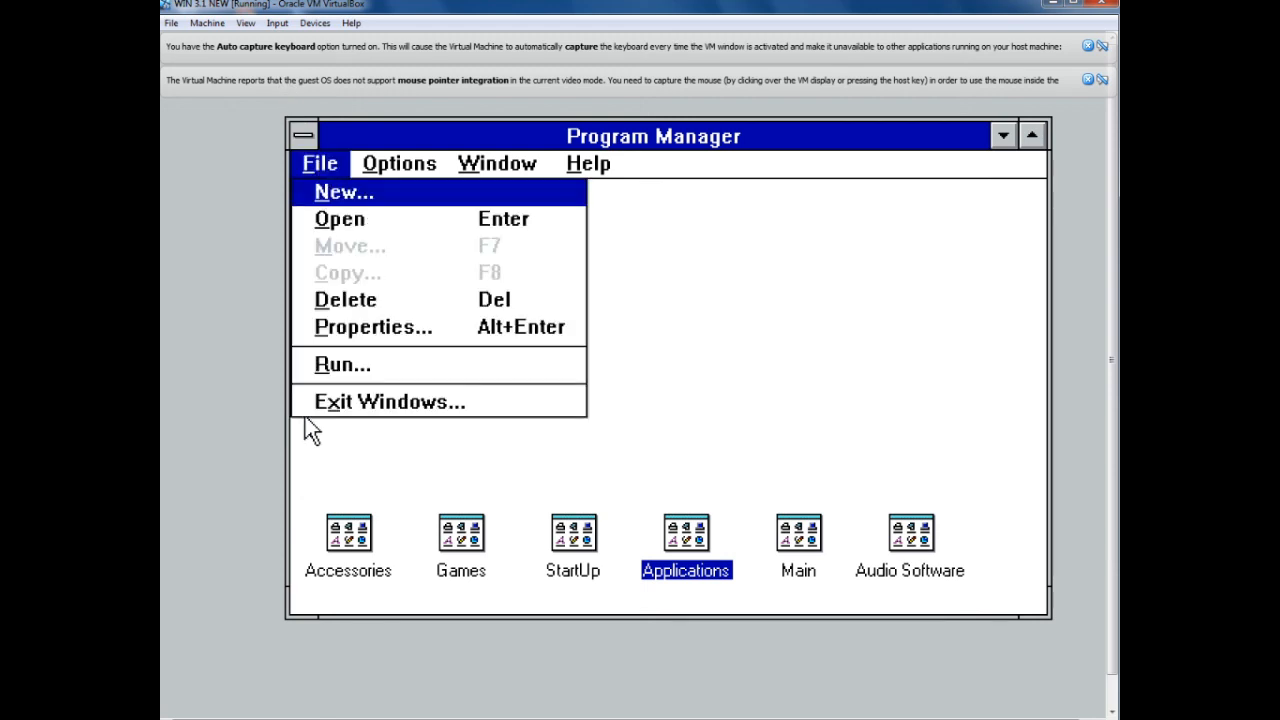
{"action": "left_click", "coordinate": [343, 403]}
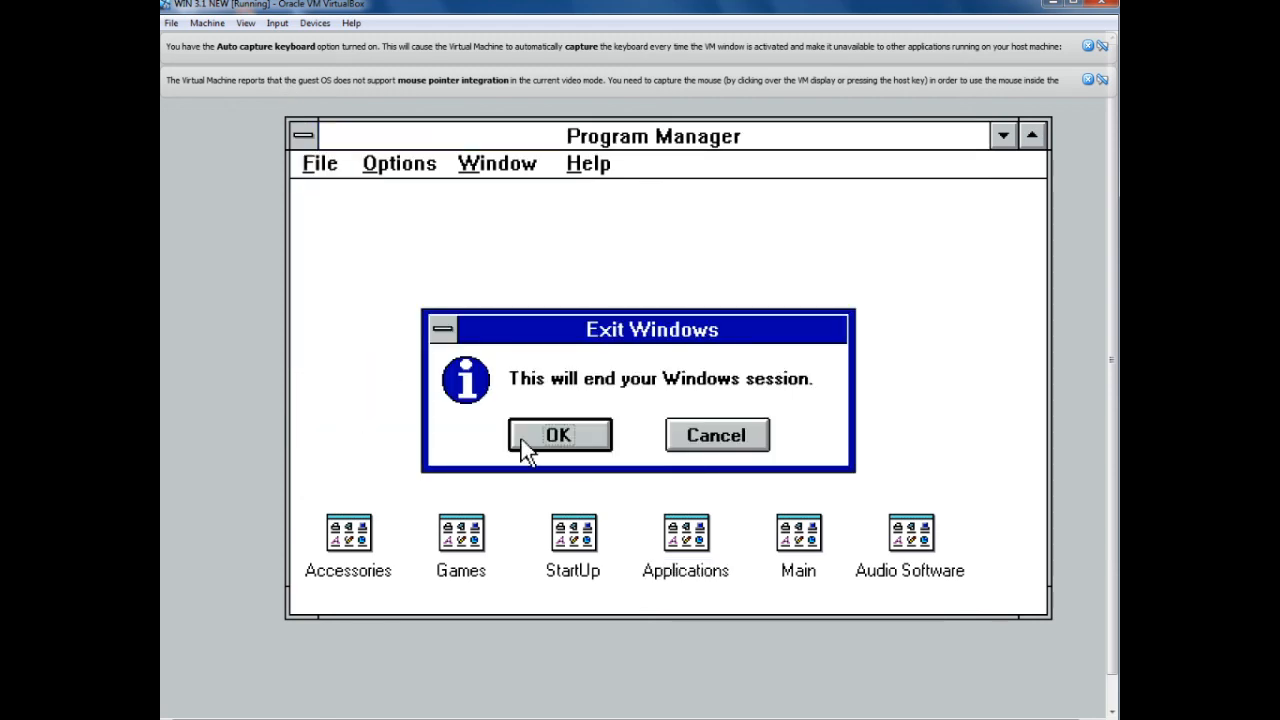
{"action": "left_click", "coordinate": [574, 437]}
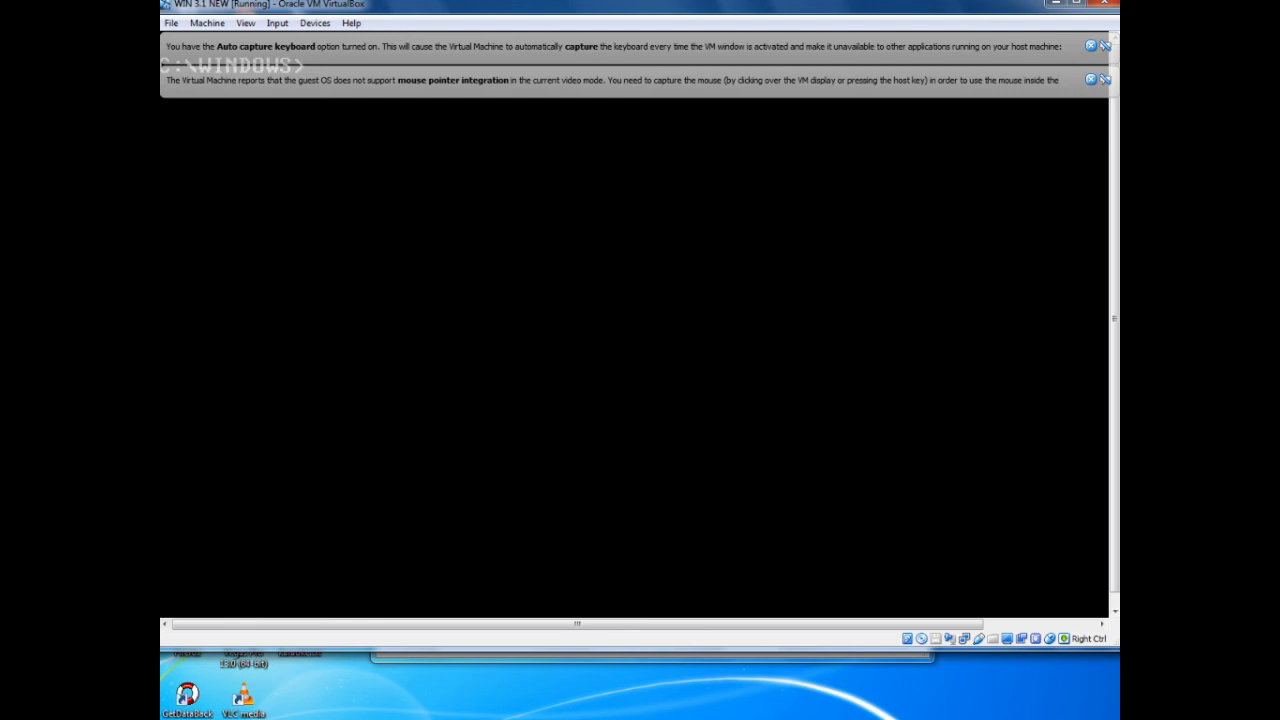
Start Windows again from the DOS prompt with win and end the session once more.
{"action": "type", "text": "win"}
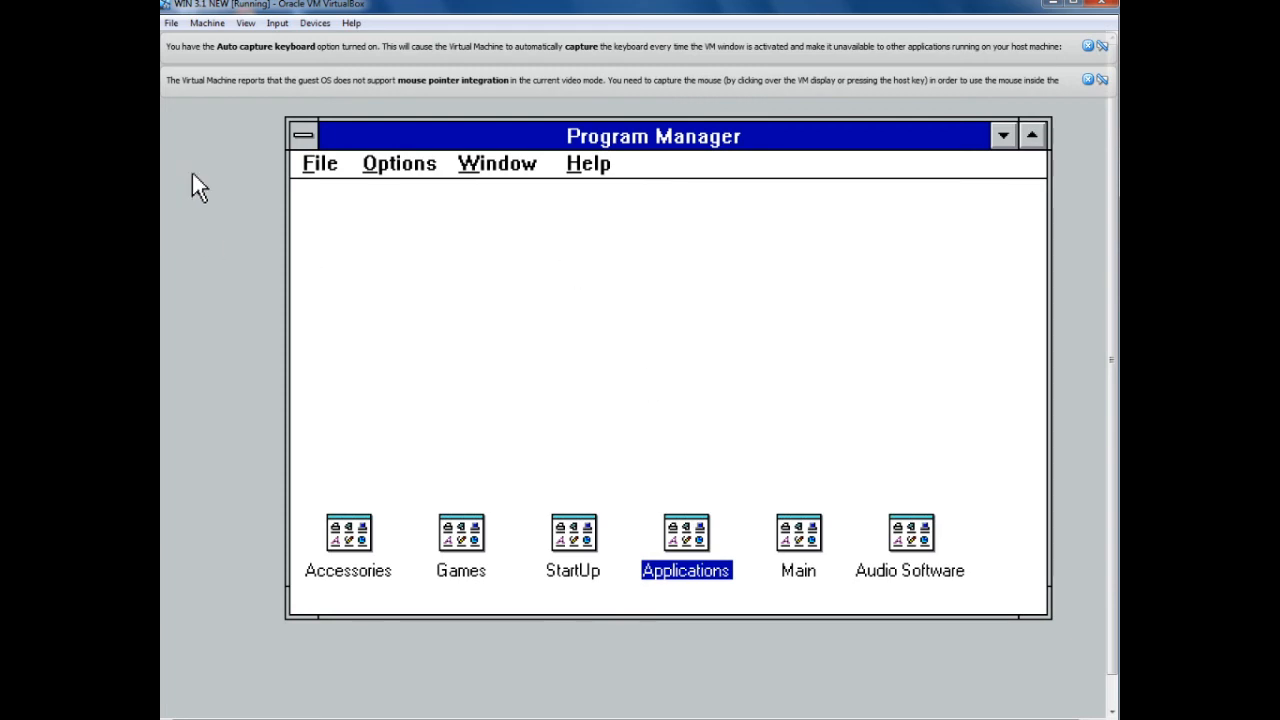
{"action": "left_click", "coordinate": [329, 167]}
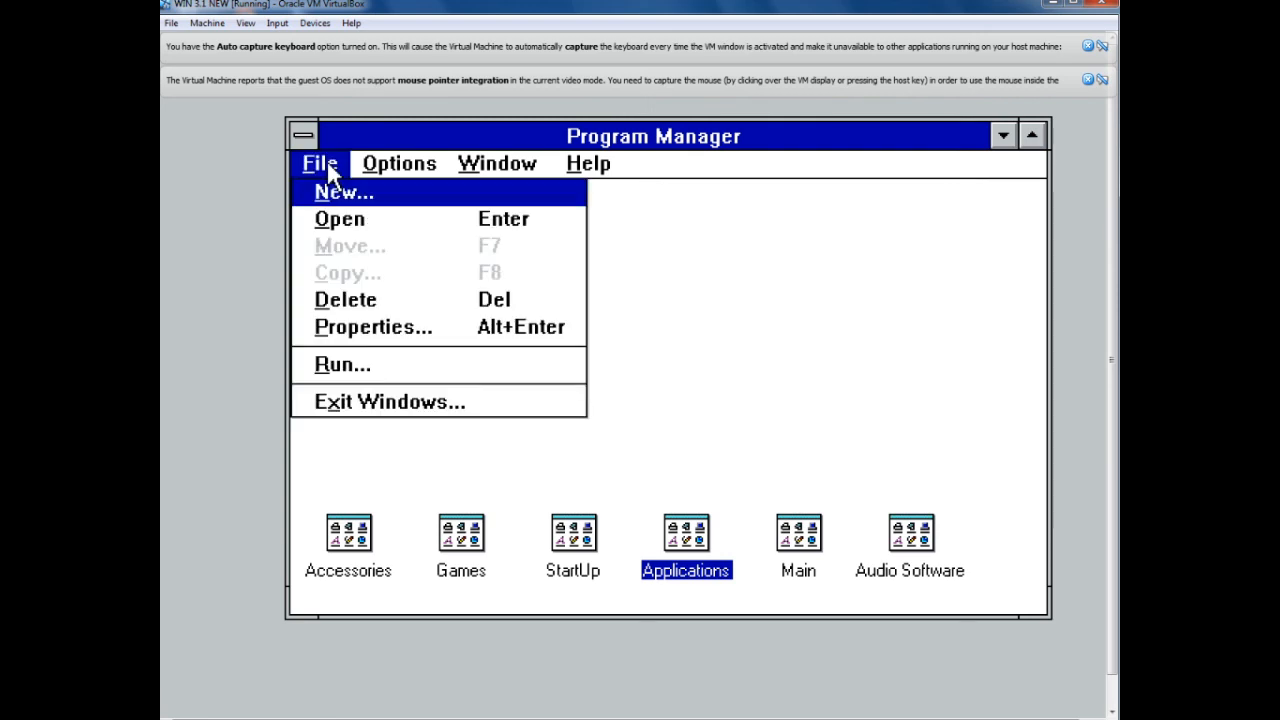
{"action": "left_click", "coordinate": [354, 404]}
{"action": "left_click", "coordinate": [594, 434]}
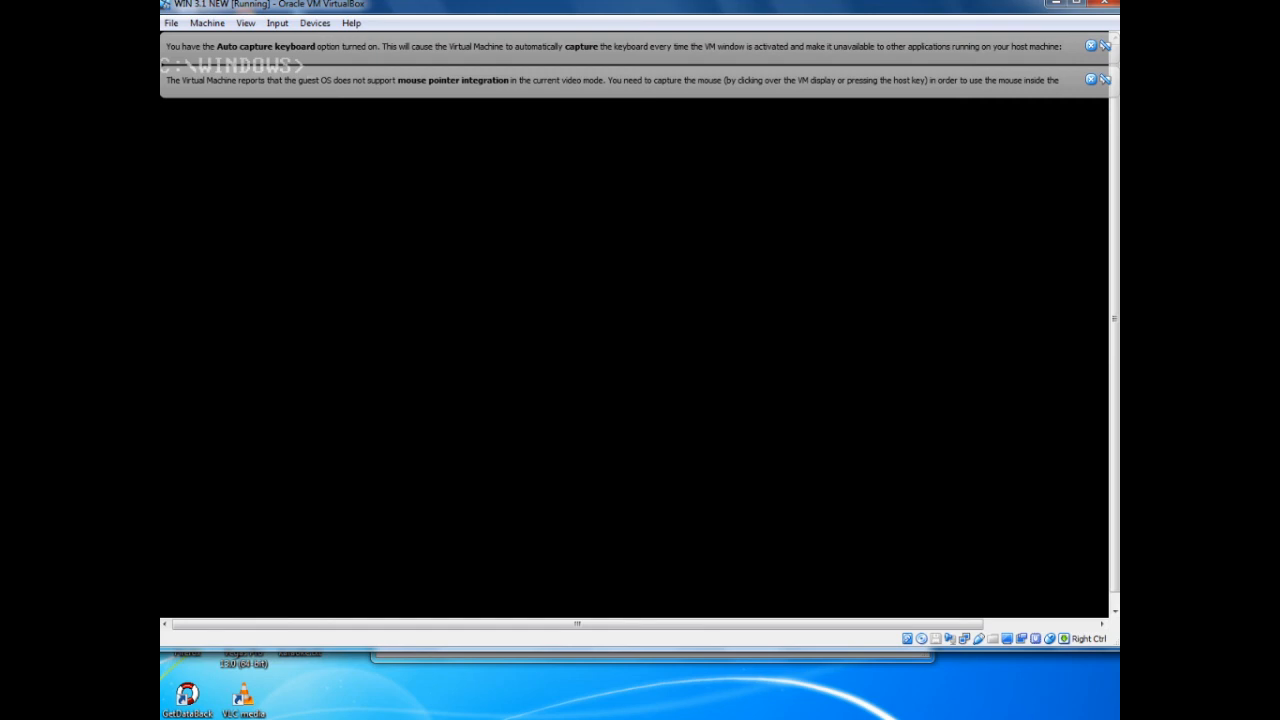
Release input to the host and reboot the guest by sending it the Ctrl-Alt-Del command.
{"action": "key", "text": "Control_R"}
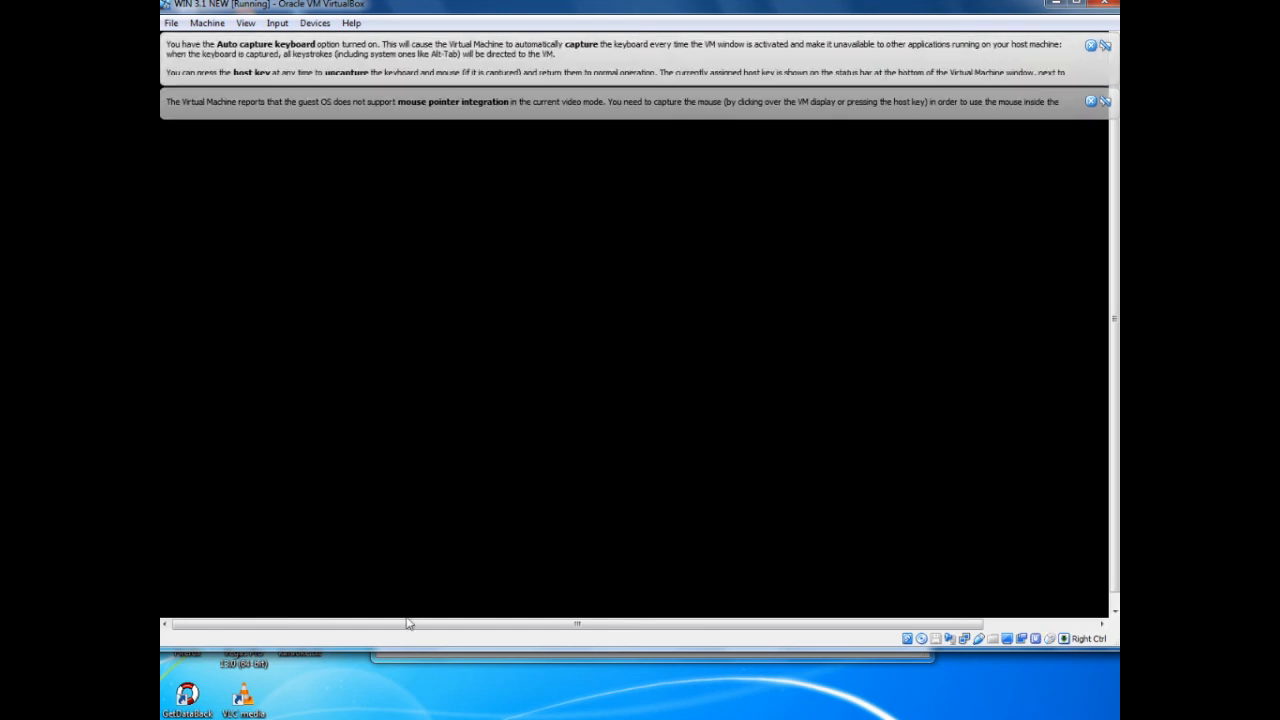
{"action": "left_click", "coordinate": [315, 22]}
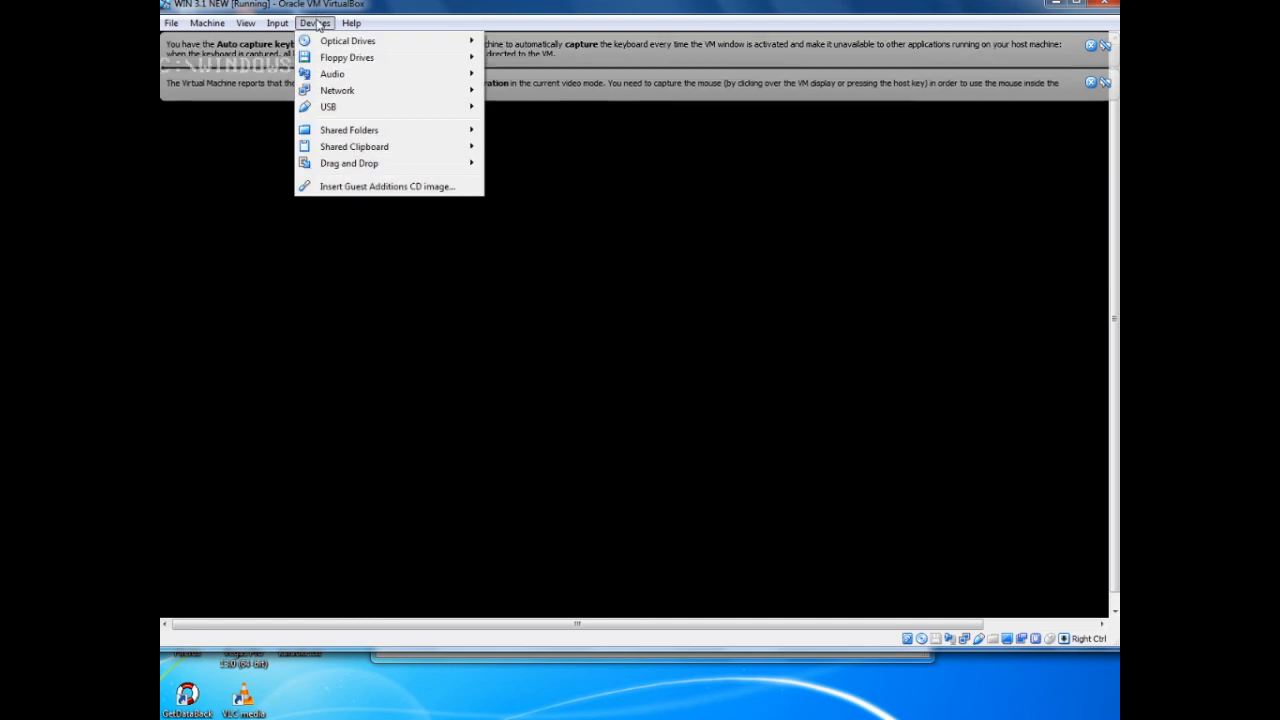
{"action": "mouse_move", "coordinate": [345, 138]}
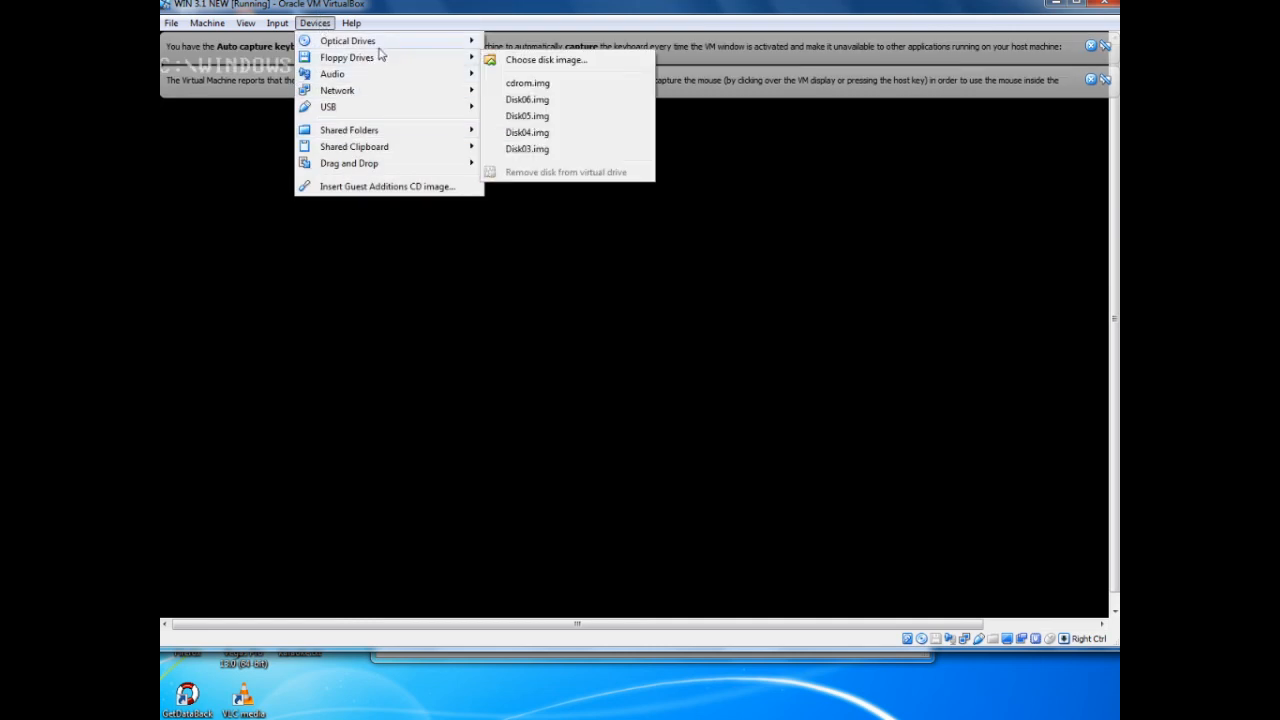
{"action": "mouse_move", "coordinate": [278, 24]}
{"action": "mouse_move", "coordinate": [316, 45]}
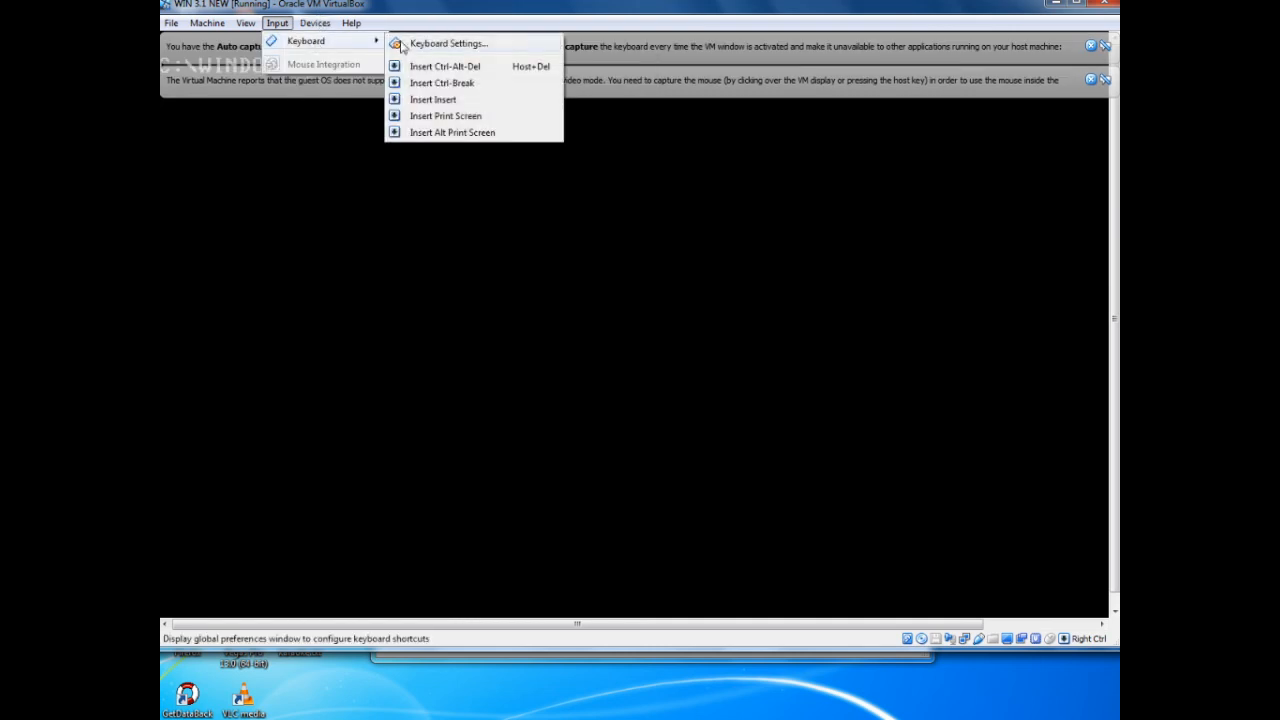
{"action": "left_click", "coordinate": [418, 67]}
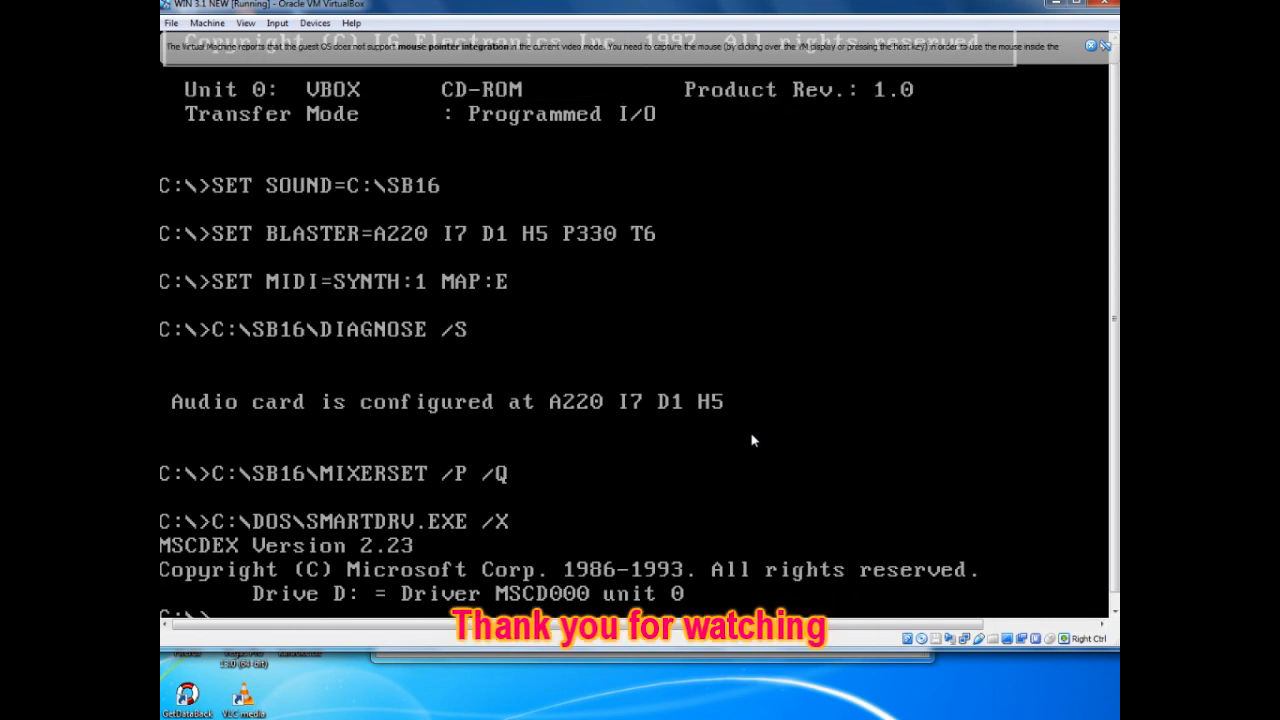
Change to the windows directory after the reboot and launch Windows 3.1 with win.
{"action": "type", "text": "cd windows"}
{"action": "key", "text": "Return"}
{"action": "type", "text": "win"}
{"action": "key", "text": "Return"}
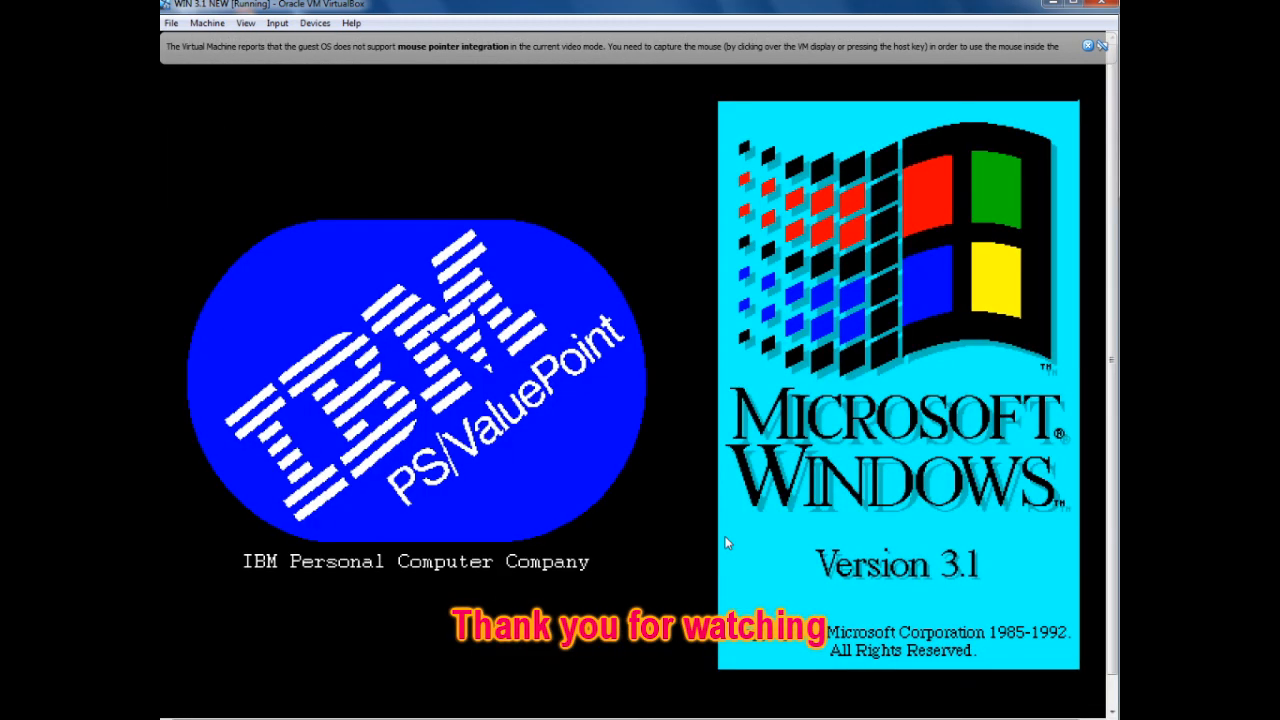